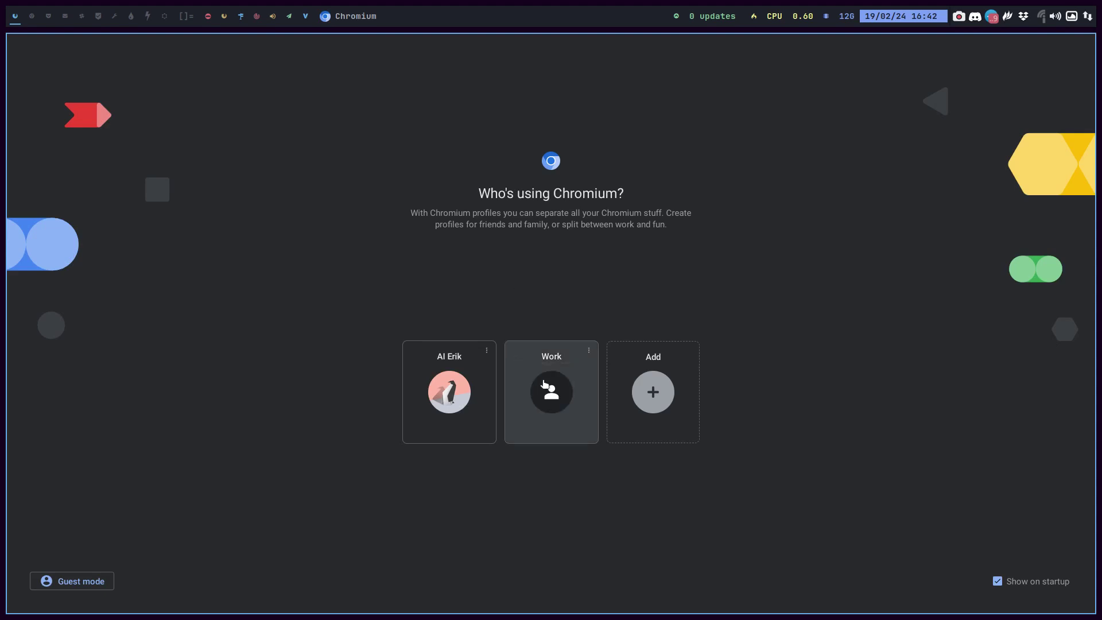
Open the personal, non-work browser profile and try to load aroclinux.com.
left_click(473, 389)
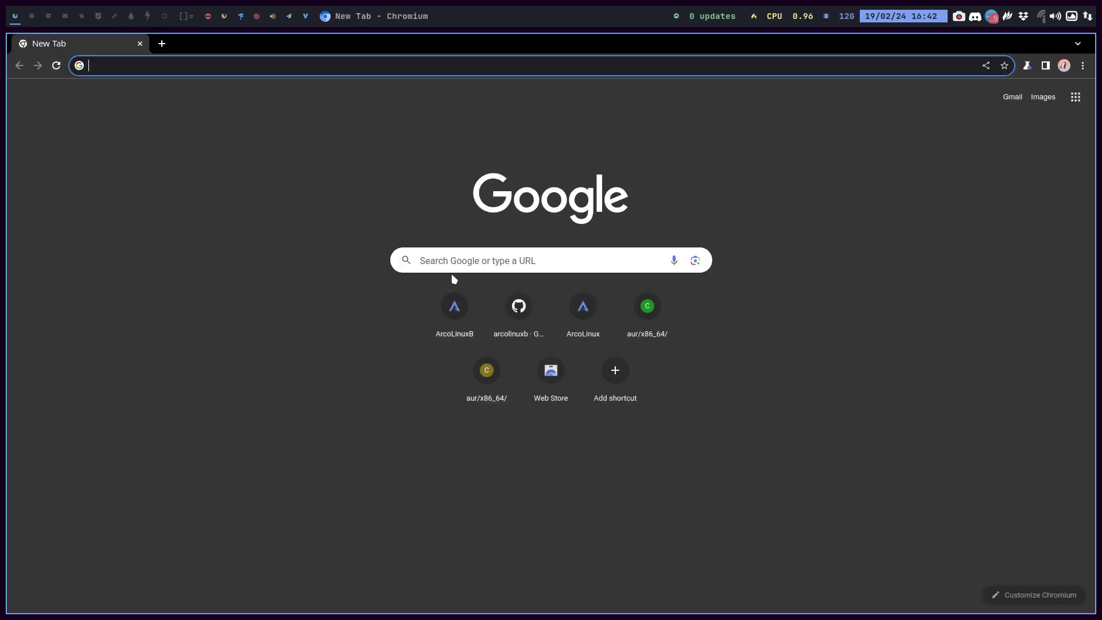
type("aroclinux.")
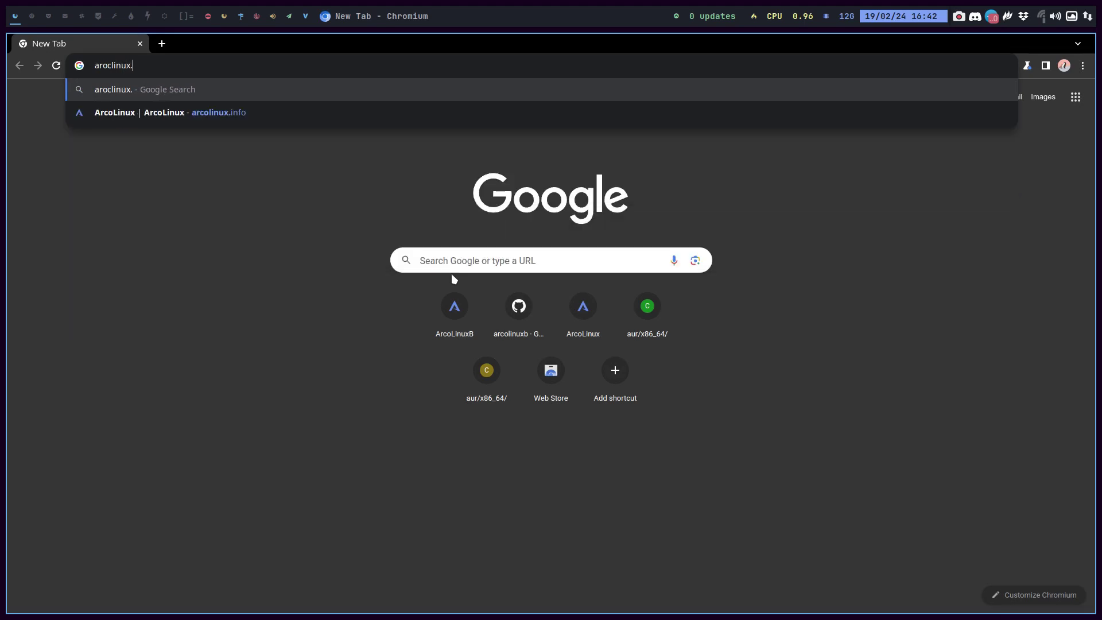
type("com")
key("Return")
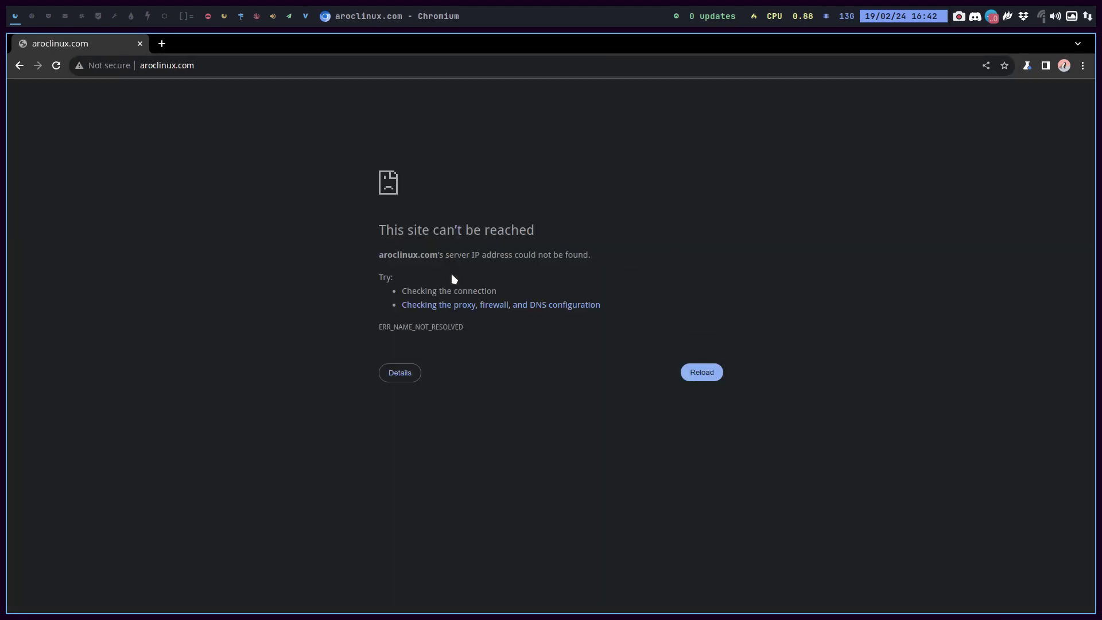
Correct the misspelled web address and load arcolinux.com.
left_click(152, 65)
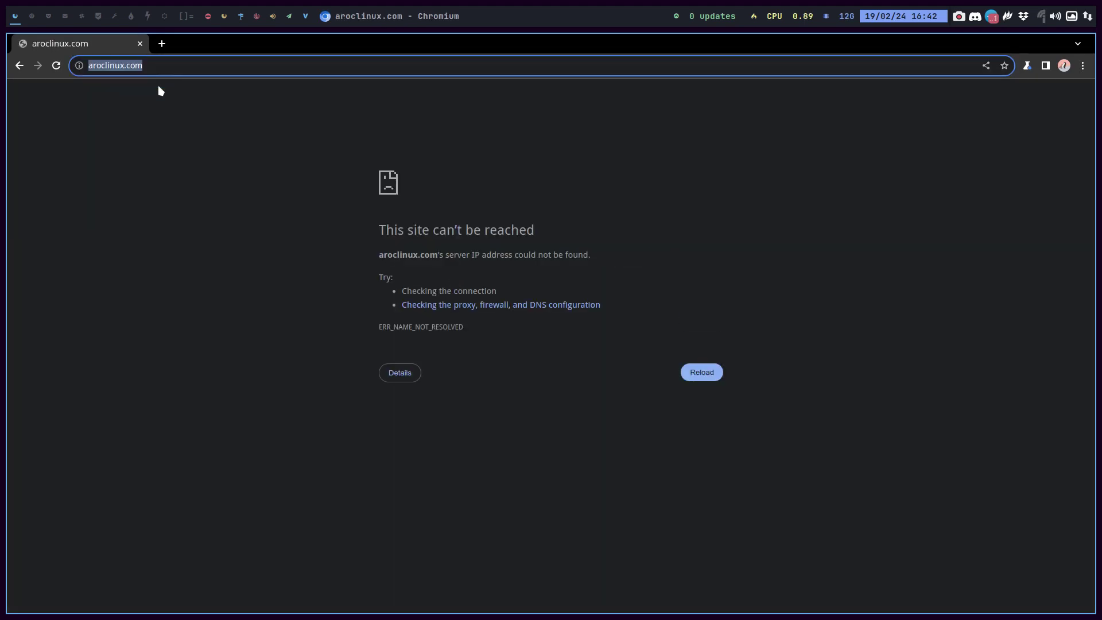
type("arcol")
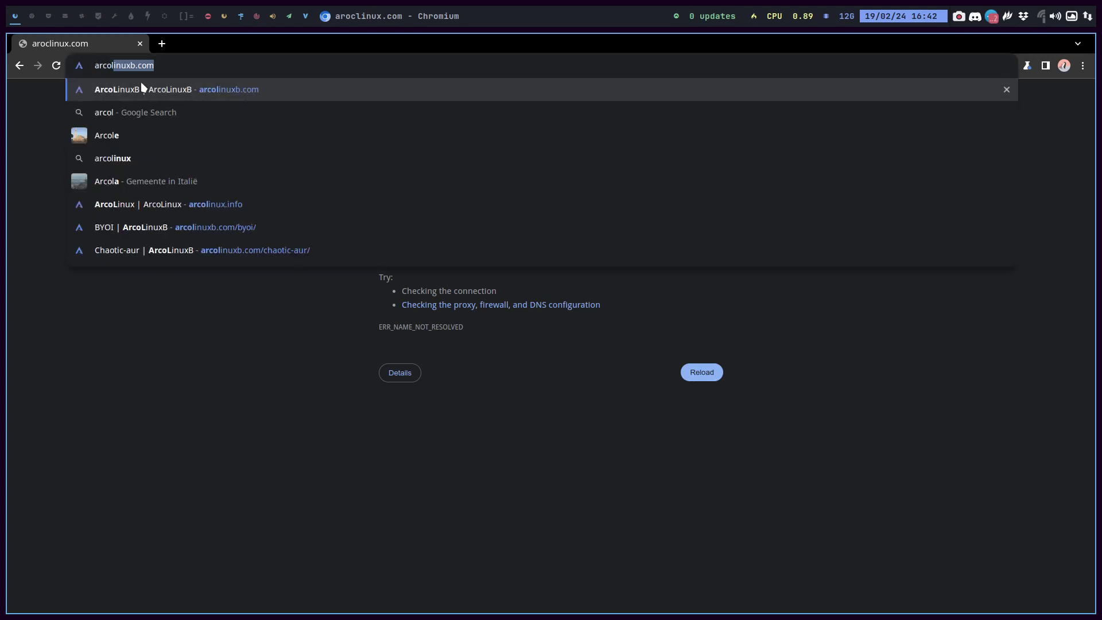
type("inux.")
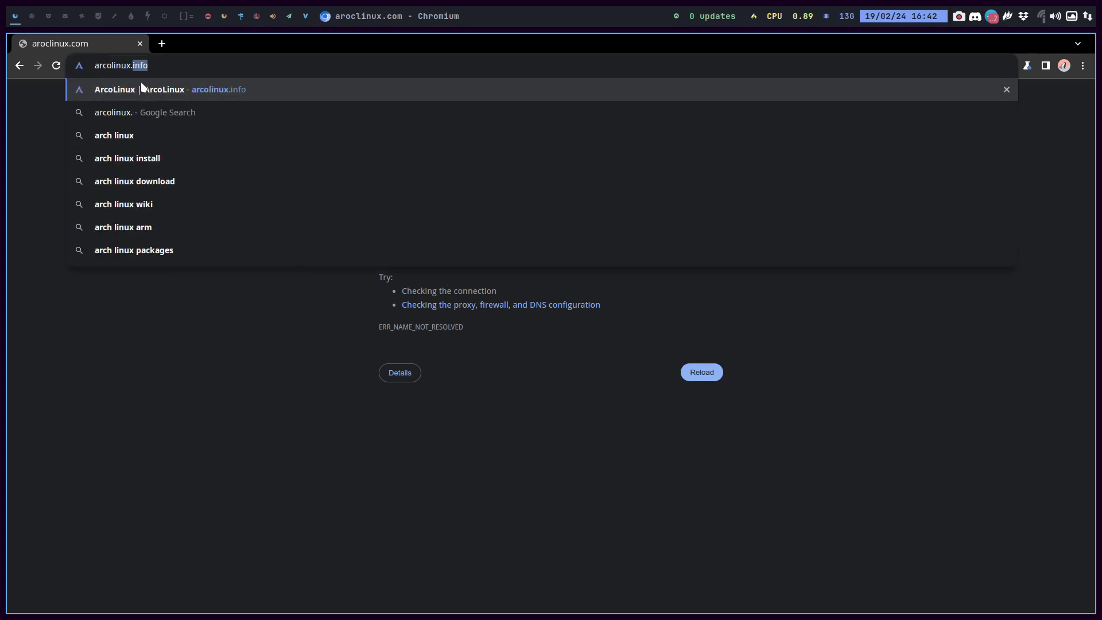
type("com")
key("Return")
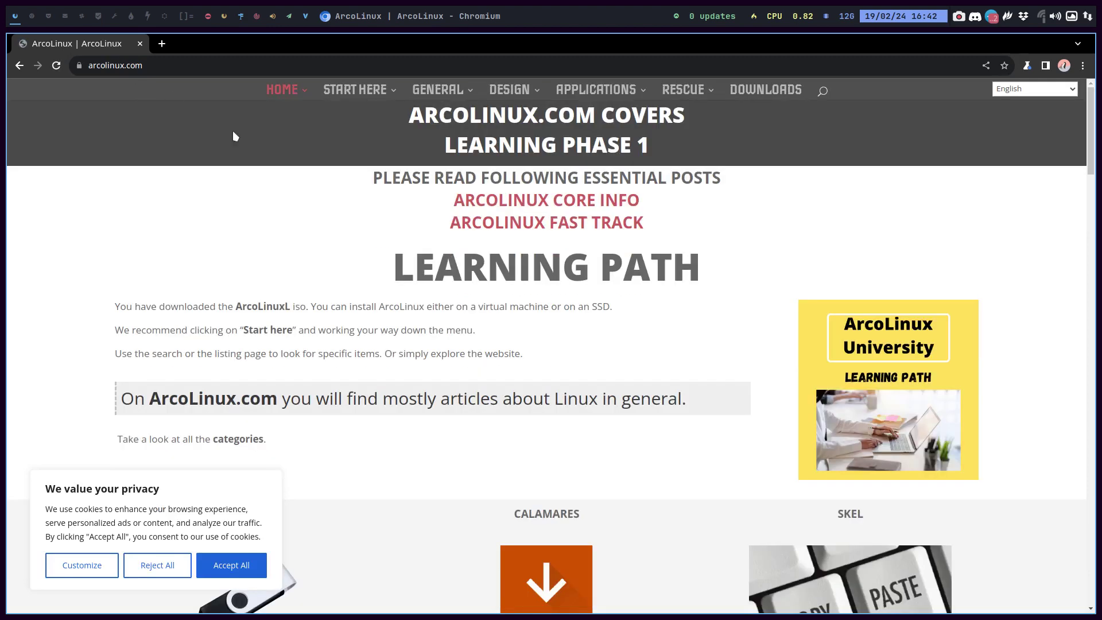
Open the site's Virtual Machines articles within the Applications category and accept all cookies.
mouse_move(608, 91)
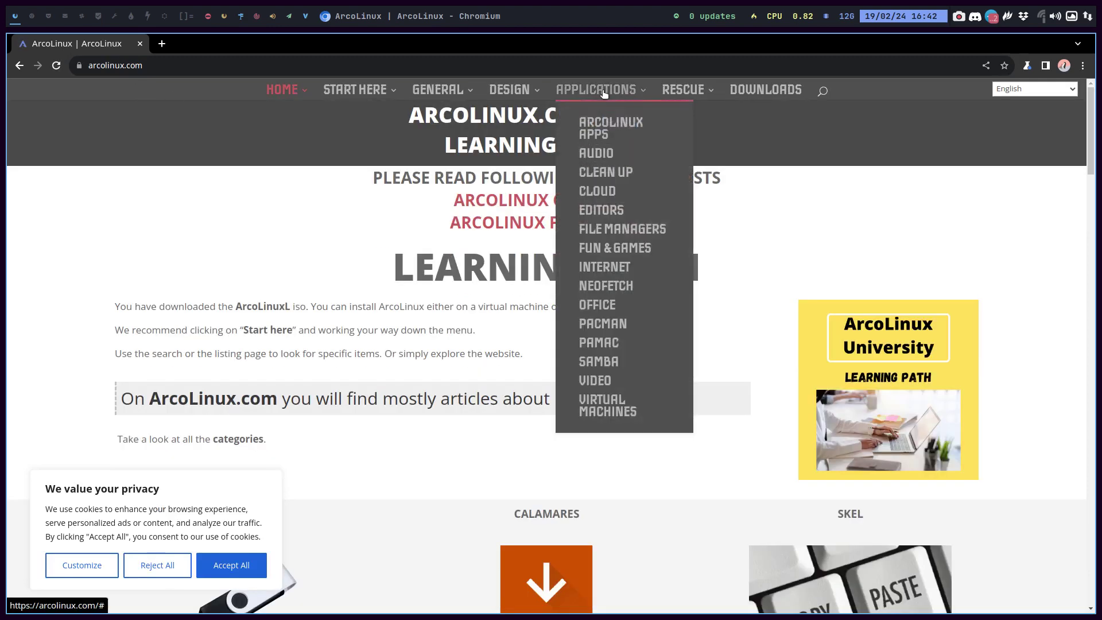
left_click(626, 411)
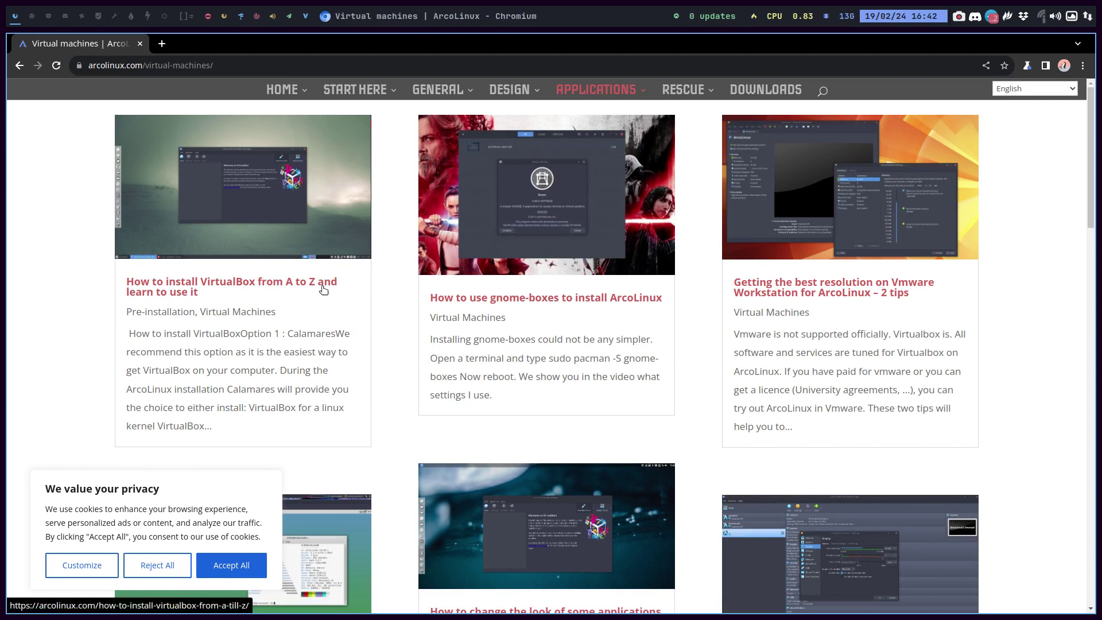
left_click(246, 568)
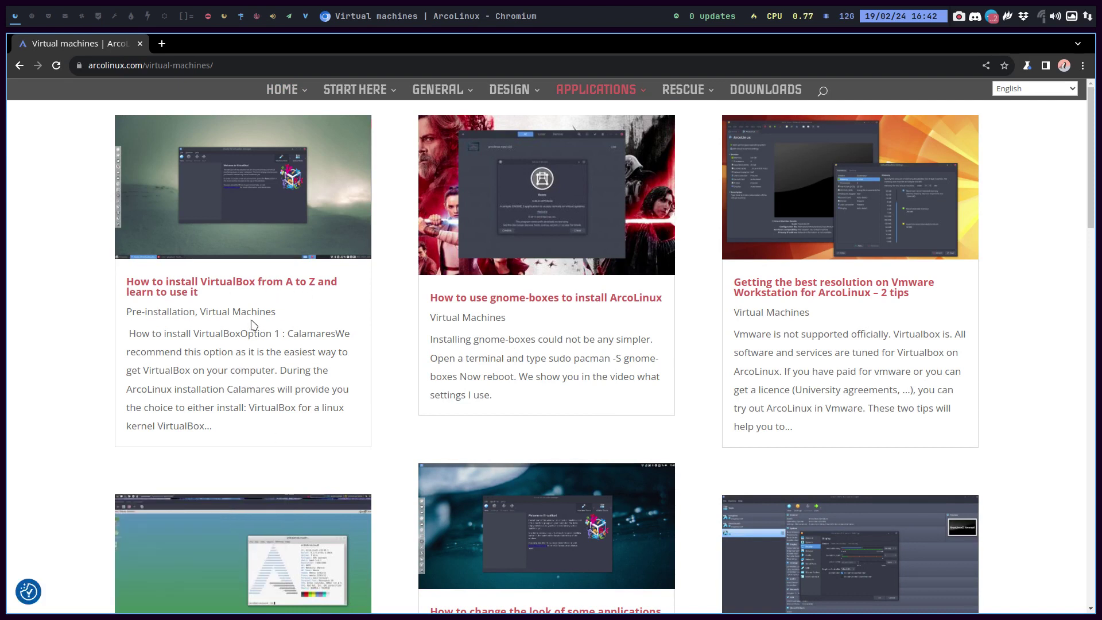
scroll(251, 324, "down", 3)
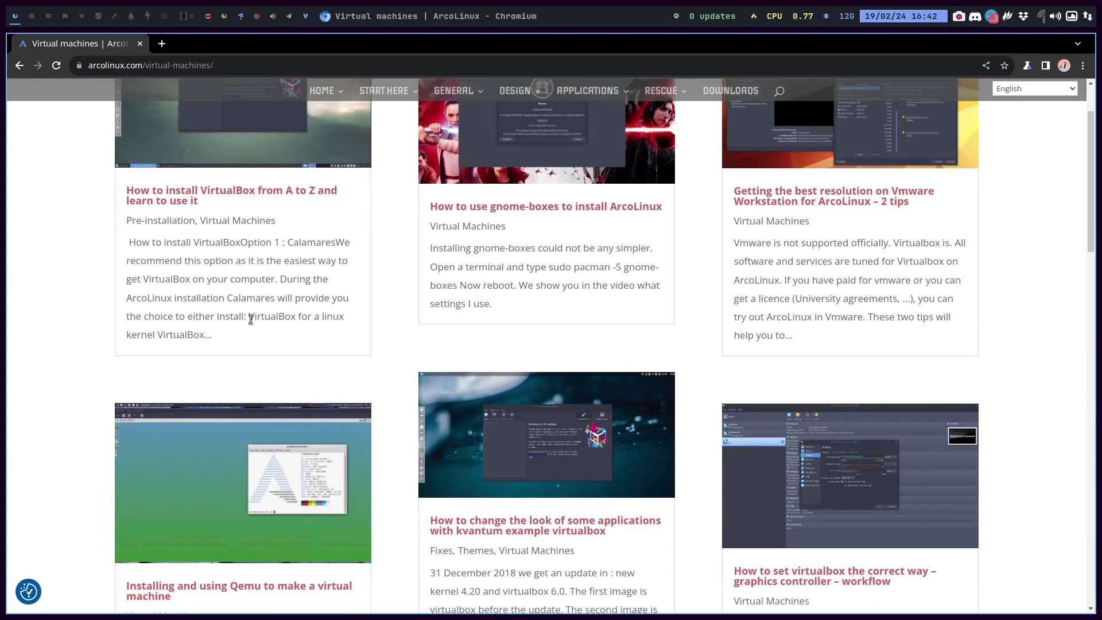
Search the web for "youtube arcolinux" in a new browser tab.
left_click(163, 43)
type("y")
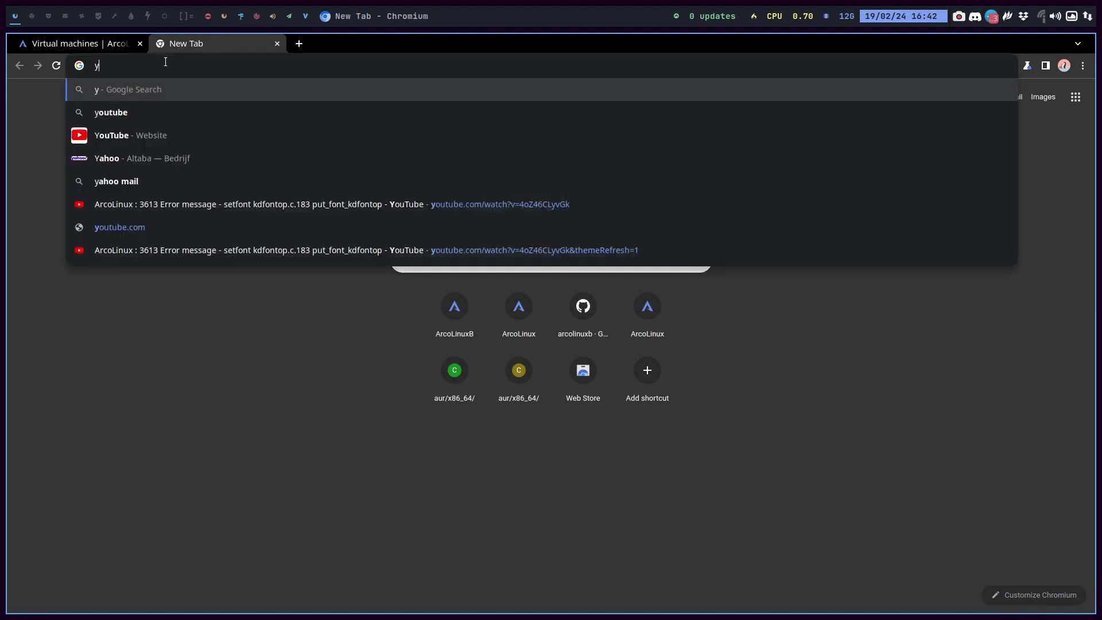
type("outube ")
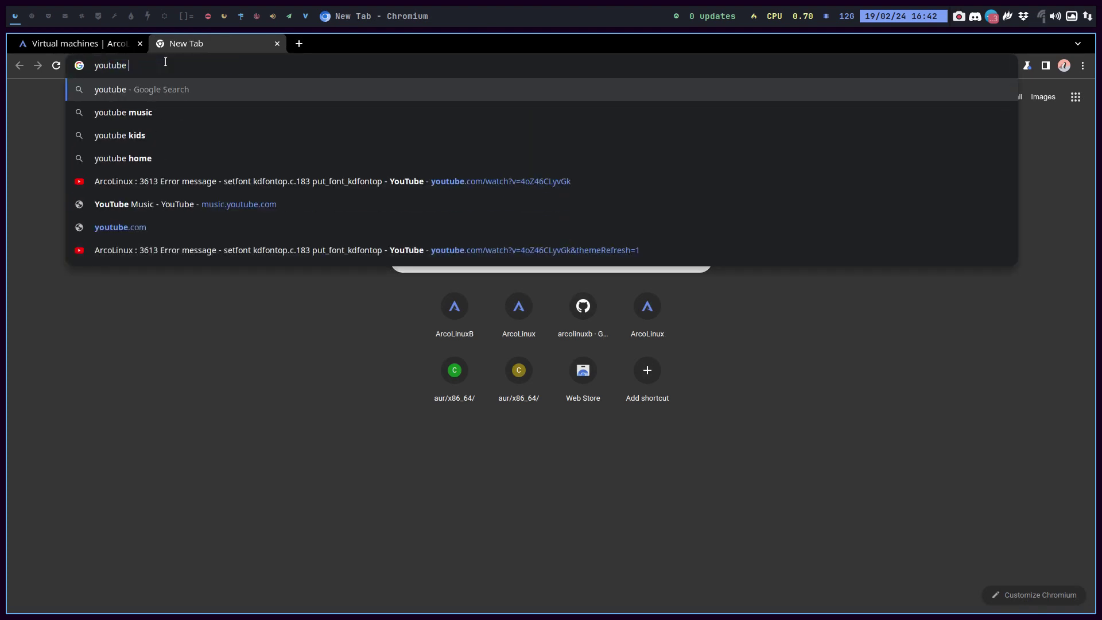
type("arcolinux")
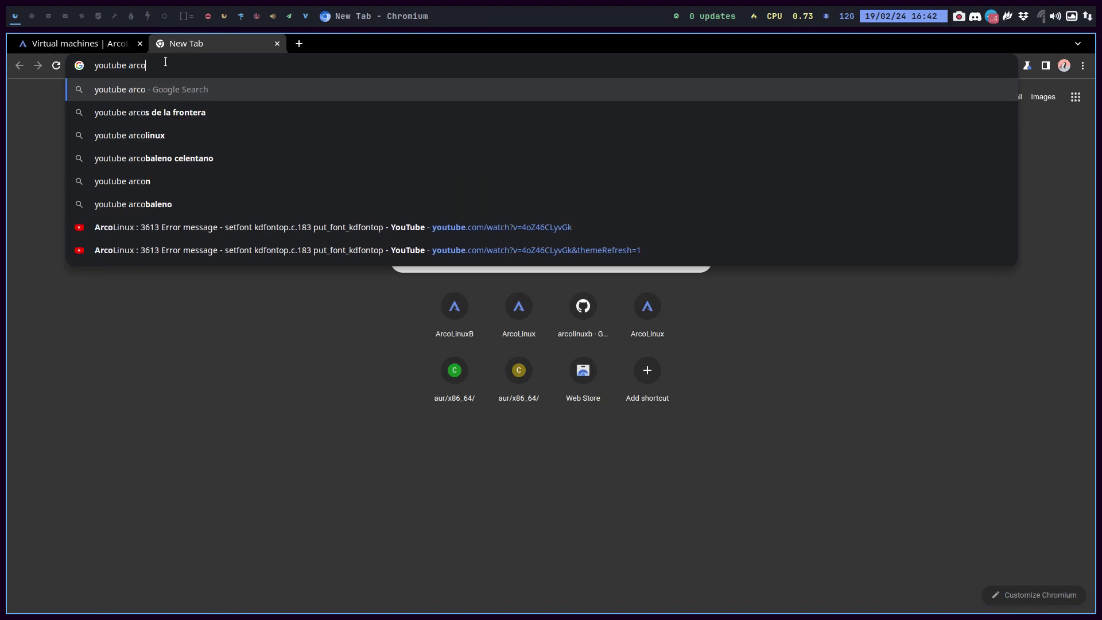
key("Return")
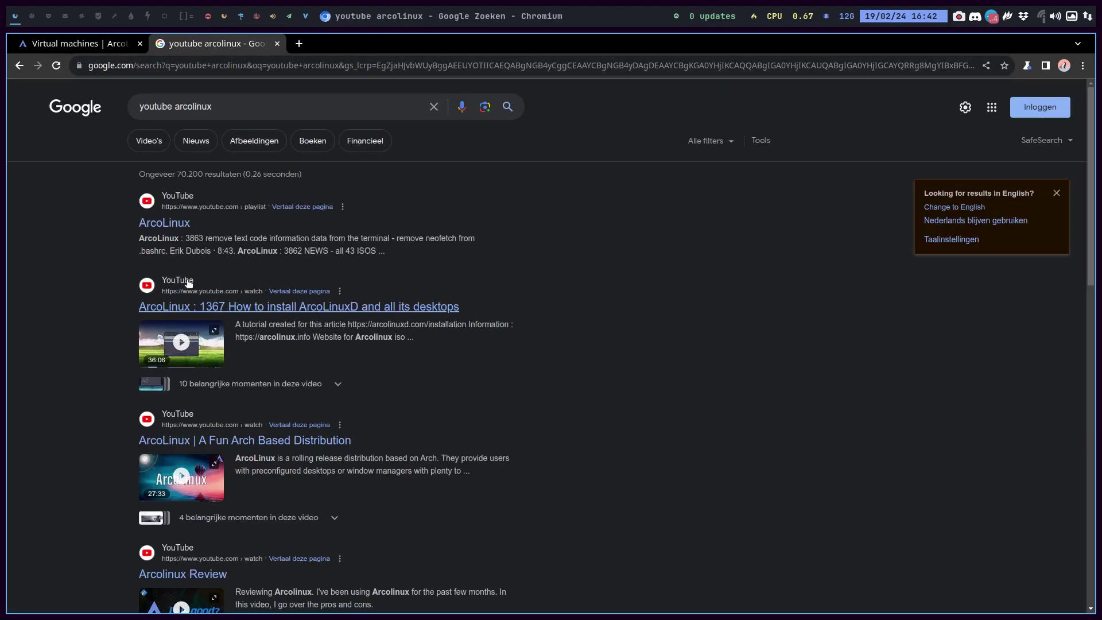
Go to the uploader's channel from the "ArcoLinux : 1367" video and pause the channel's featured video.
left_click(204, 316)
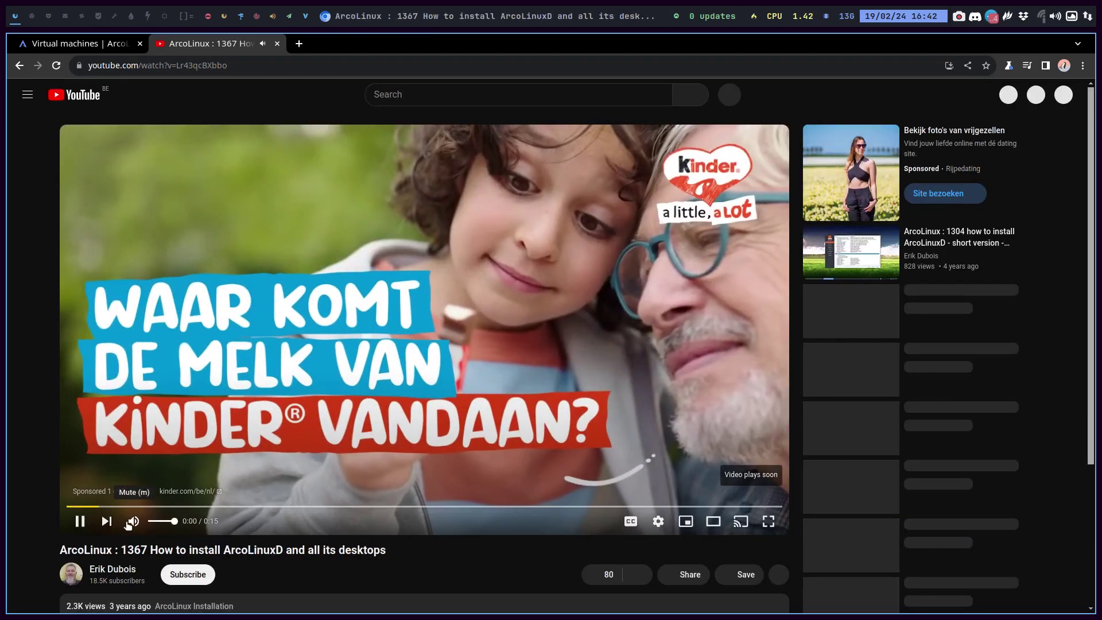
left_click(80, 517)
scroll(103, 436, "down", 3)
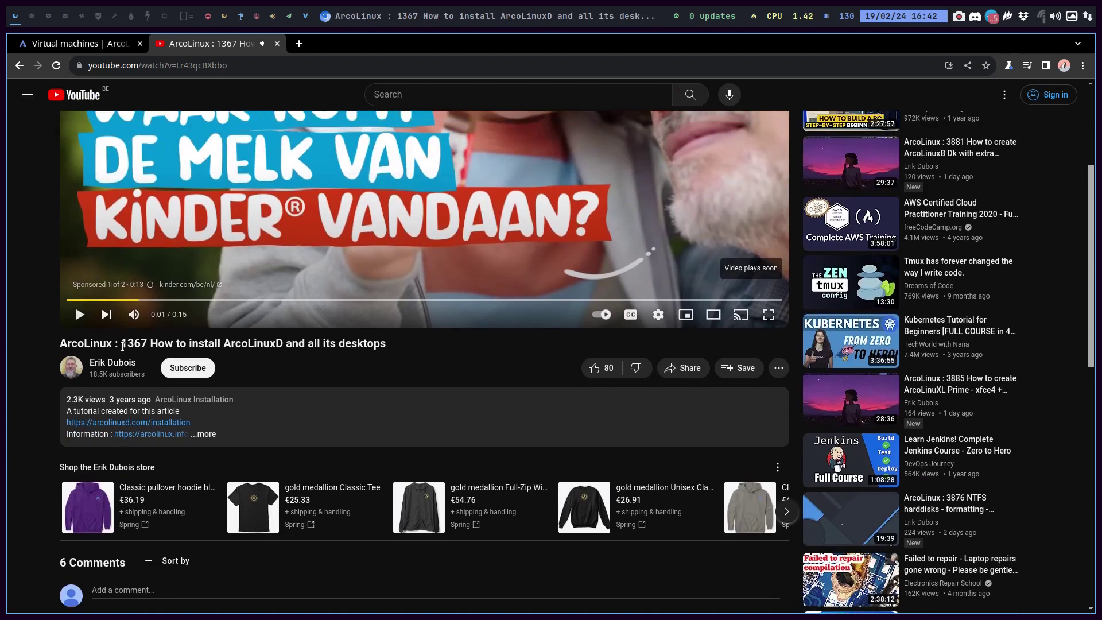
left_click(124, 363)
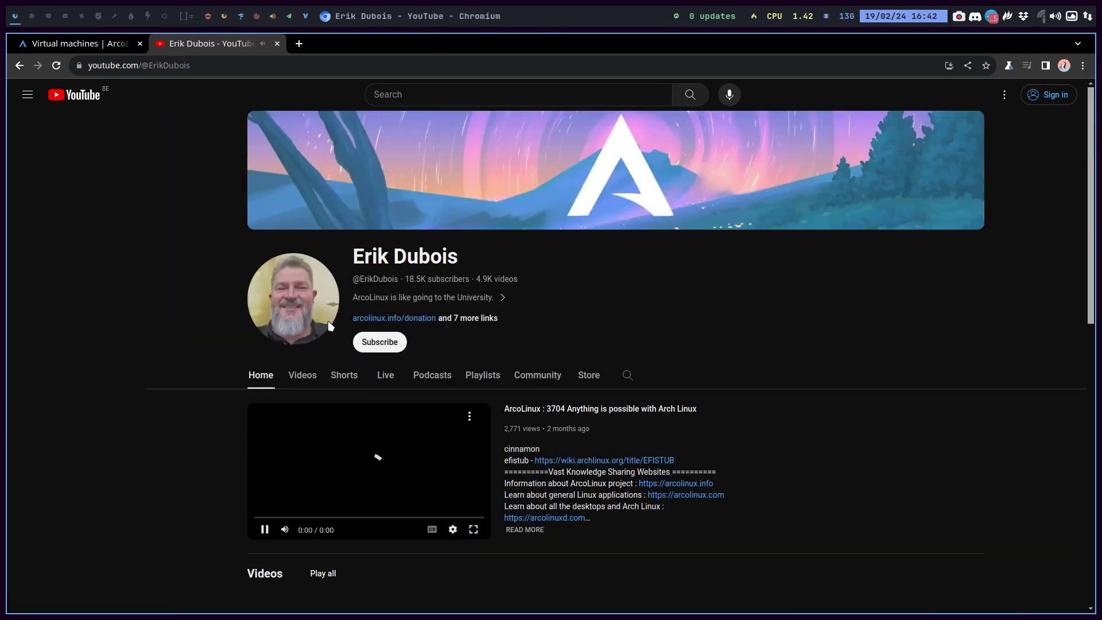
left_click(265, 529)
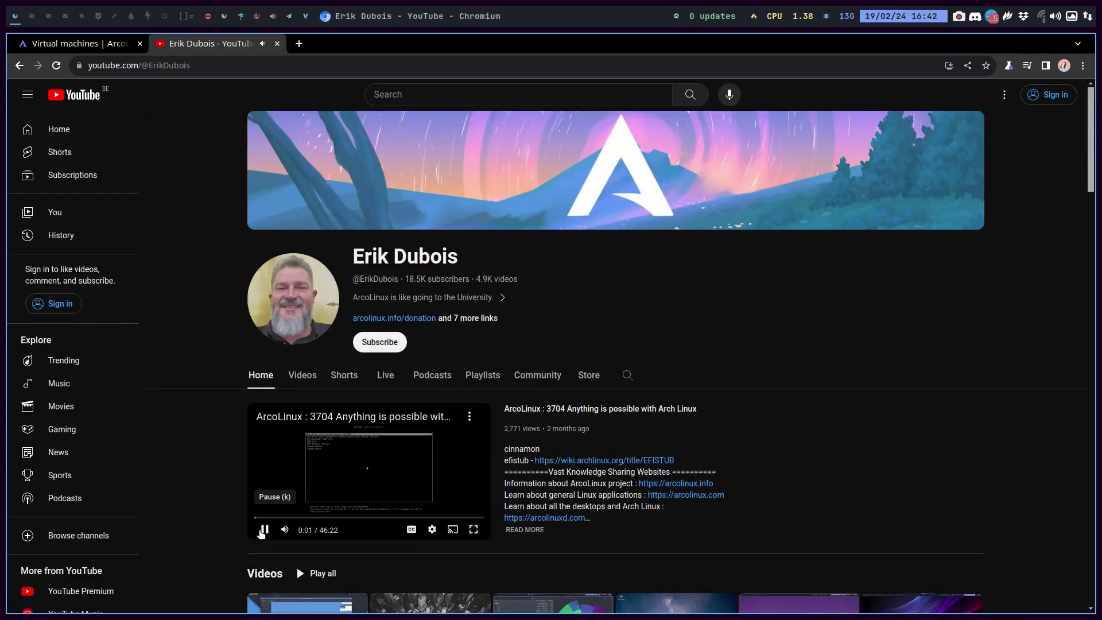
Search within the YouTube channel for "virtualbox".
left_click(626, 376)
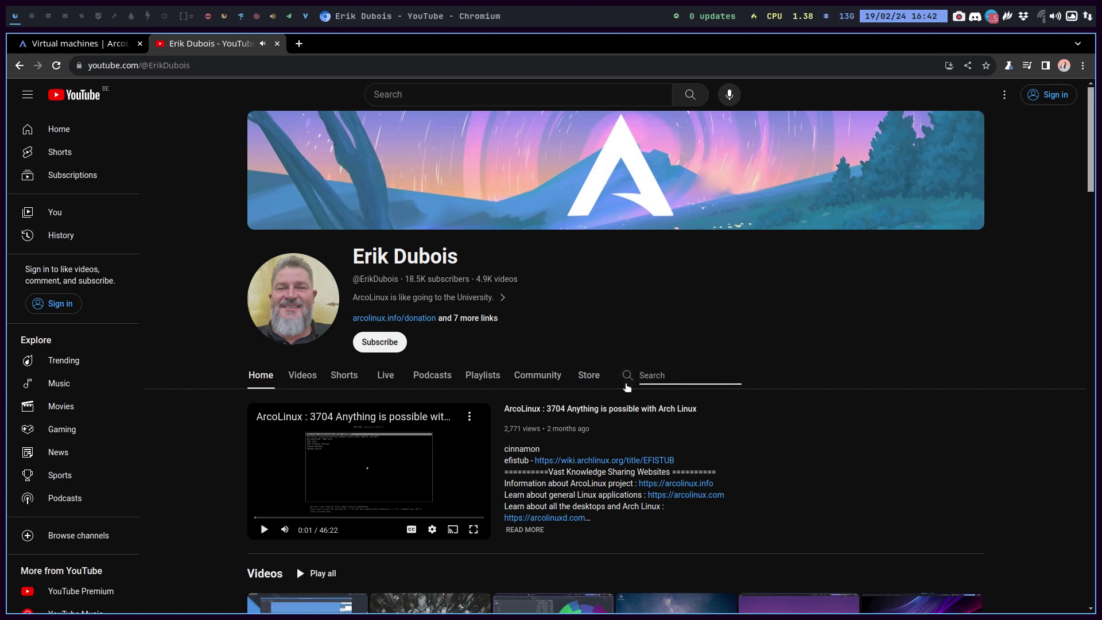
type("virtualbox")
key("Return")
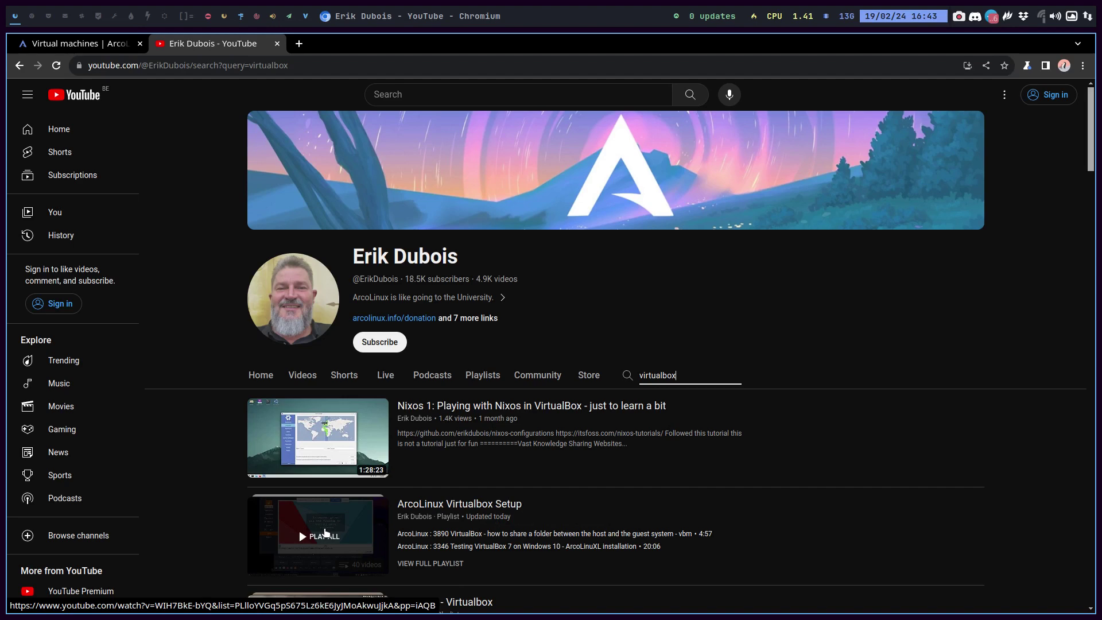
Open the ArcoLinux Virtualbox Setup playlist with playback paused and look through its list of videos.
scroll(324, 533, "down", 3)
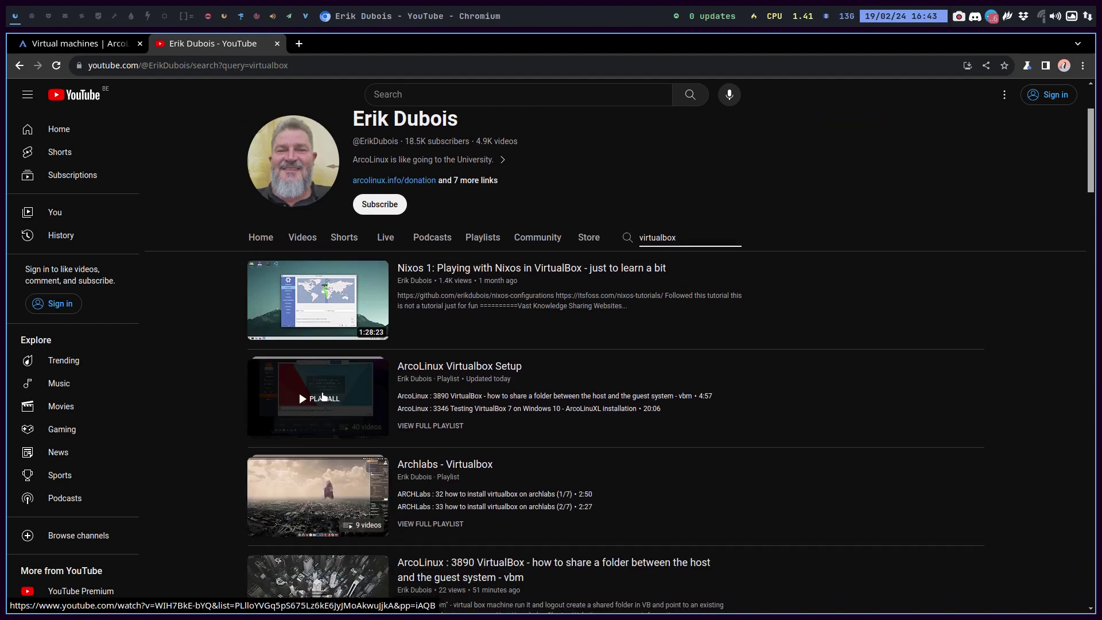
left_click(323, 395)
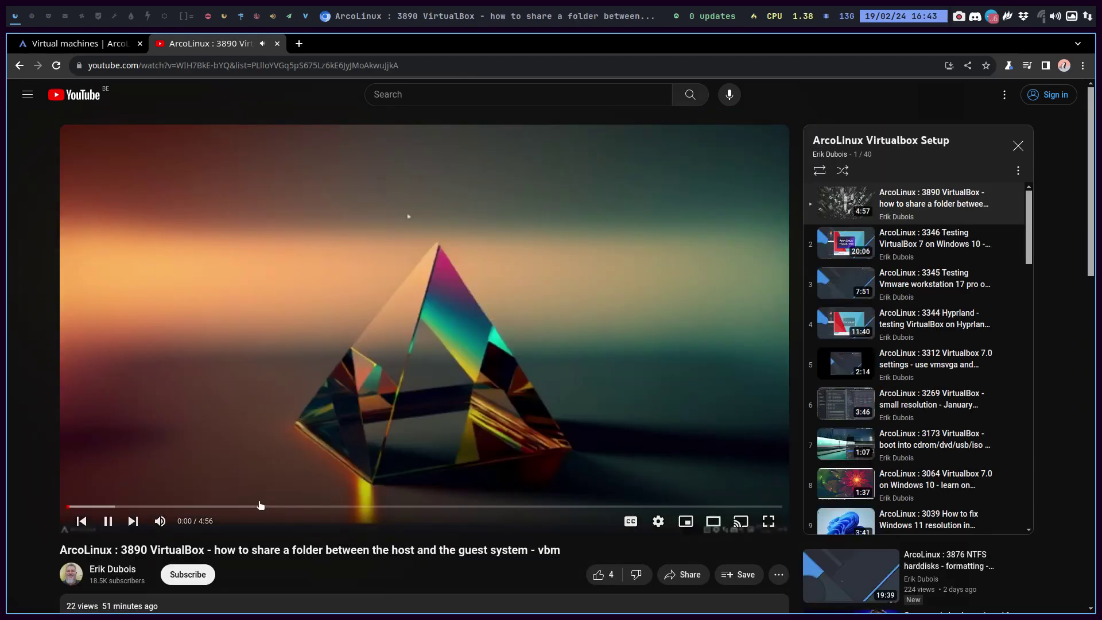
left_click(108, 521)
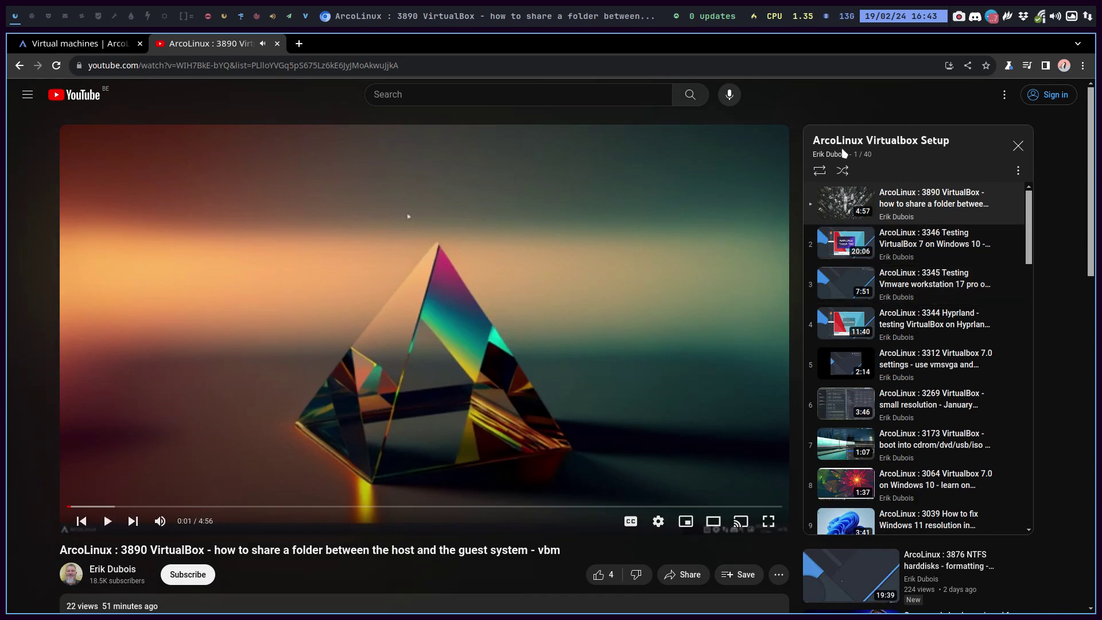
double_click(867, 154)
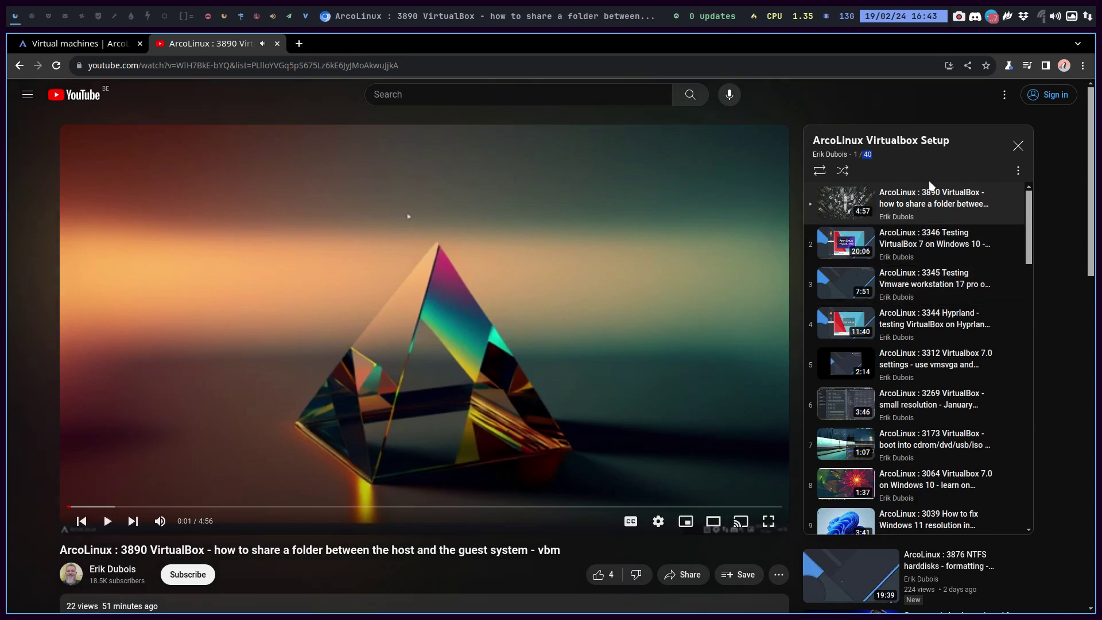
scroll(933, 258, "down", 12)
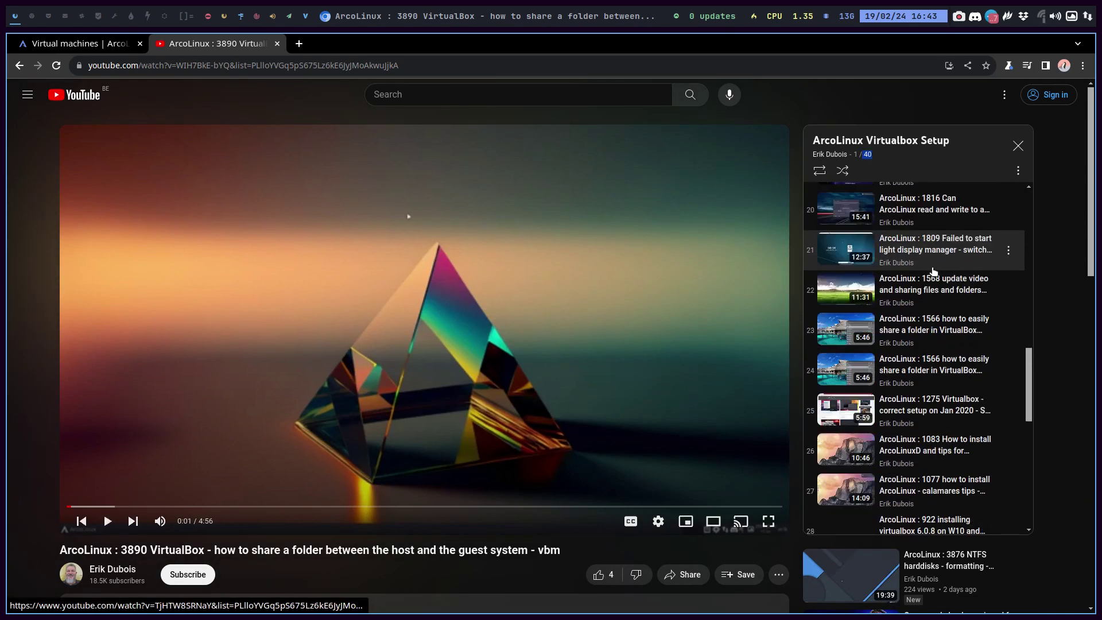
scroll(932, 271, "down", 8)
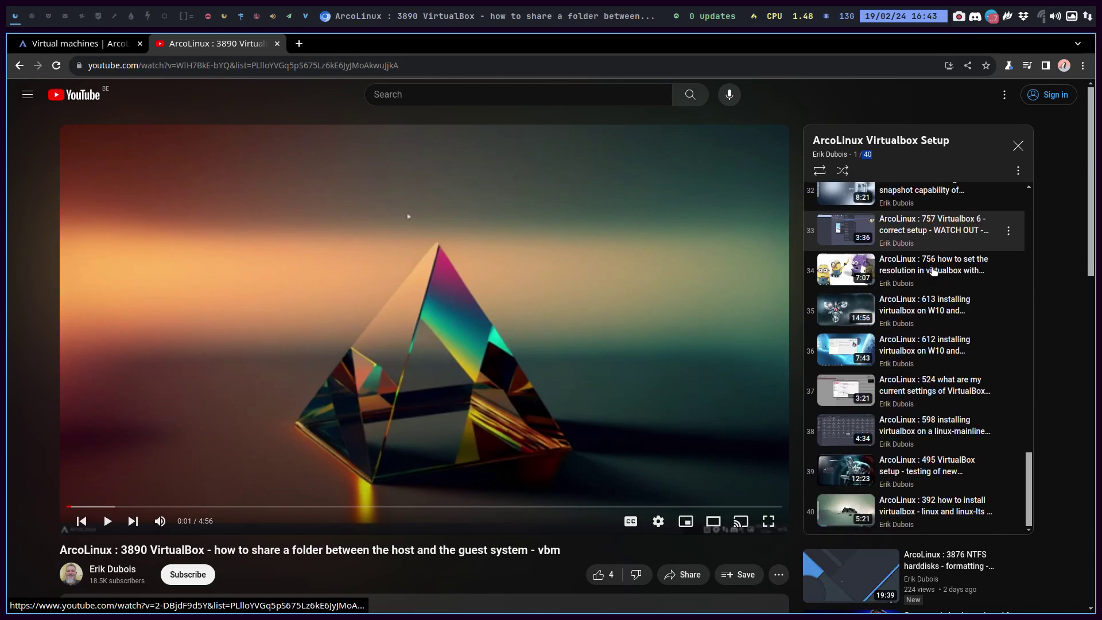
scroll(925, 481, "up", 5)
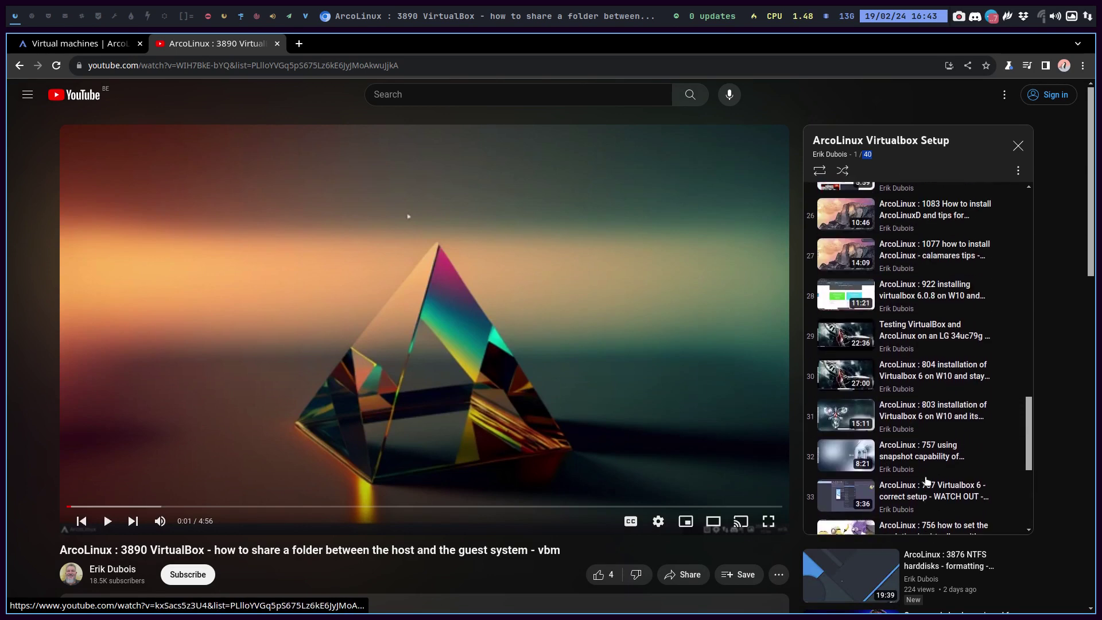
scroll(925, 480, "up", 15)
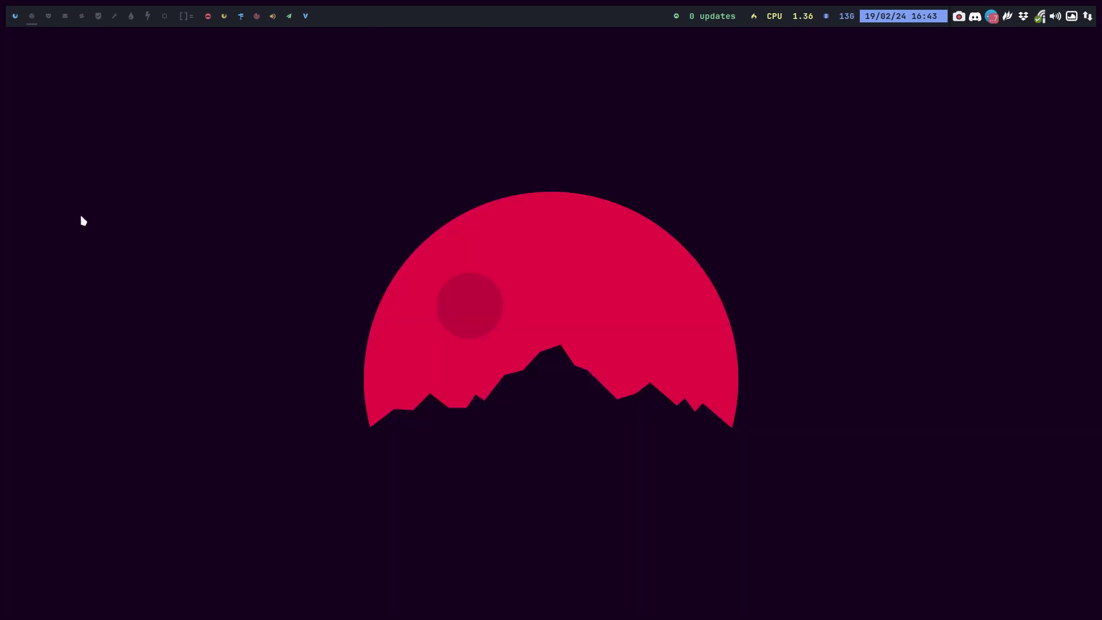
Switch to Oracle VM VirtualBox Manager and examine the template machine's details and its available actions, such as Clone.
left_click(32, 16)
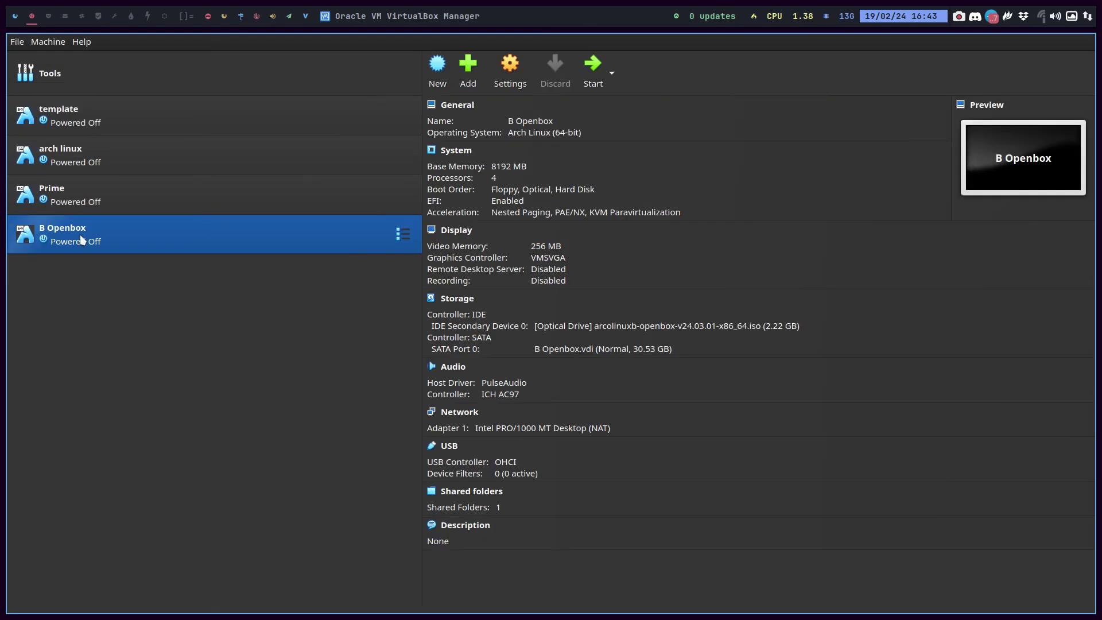
left_click(82, 125)
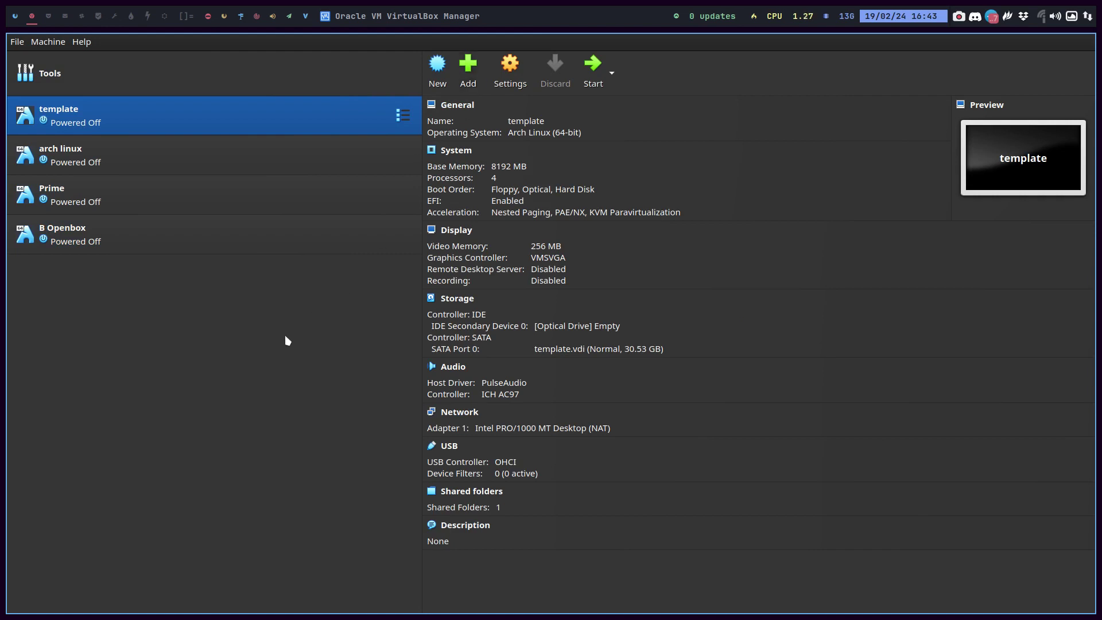
right_click(185, 121)
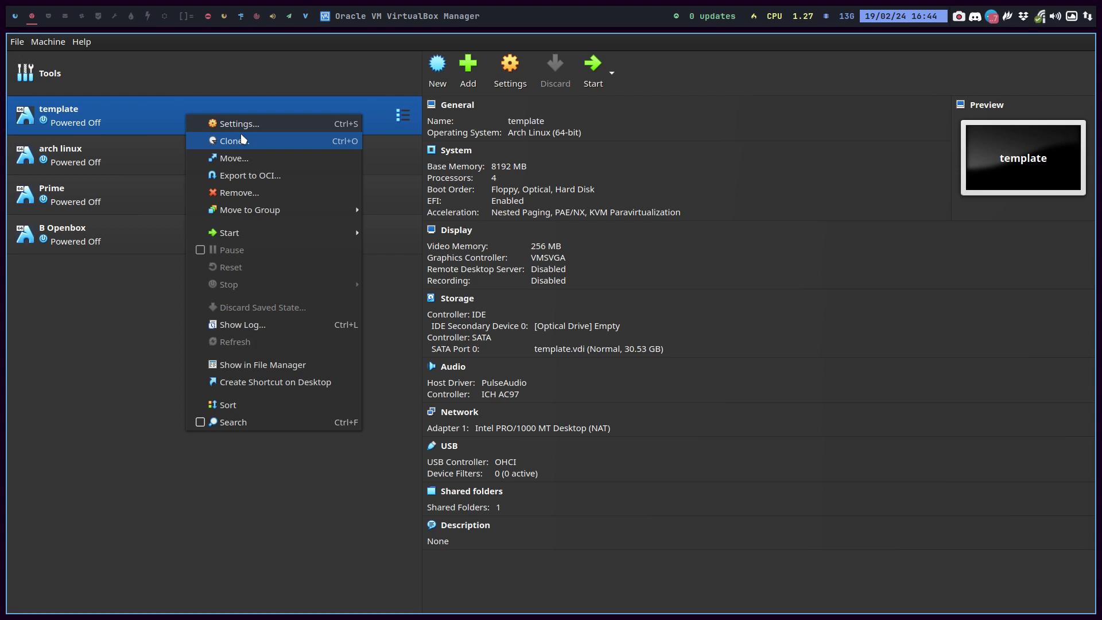
left_click(127, 327)
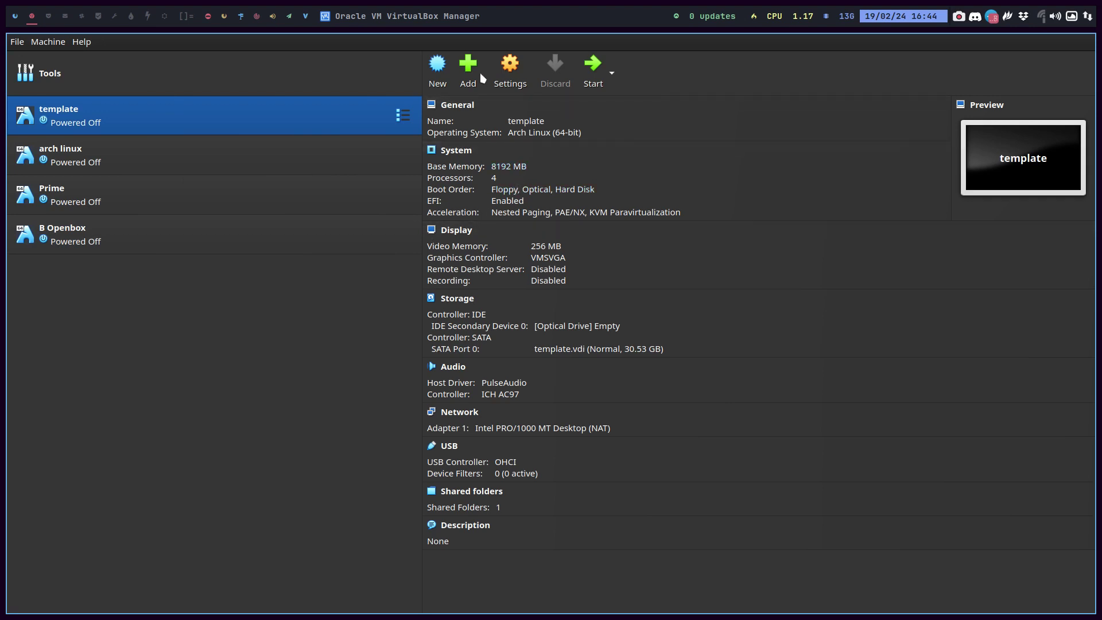
Start a new virtual machine named "template bis" with type Linux and version Arch Linux (64-bit), and continue to the hardware settings.
left_click(450, 67)
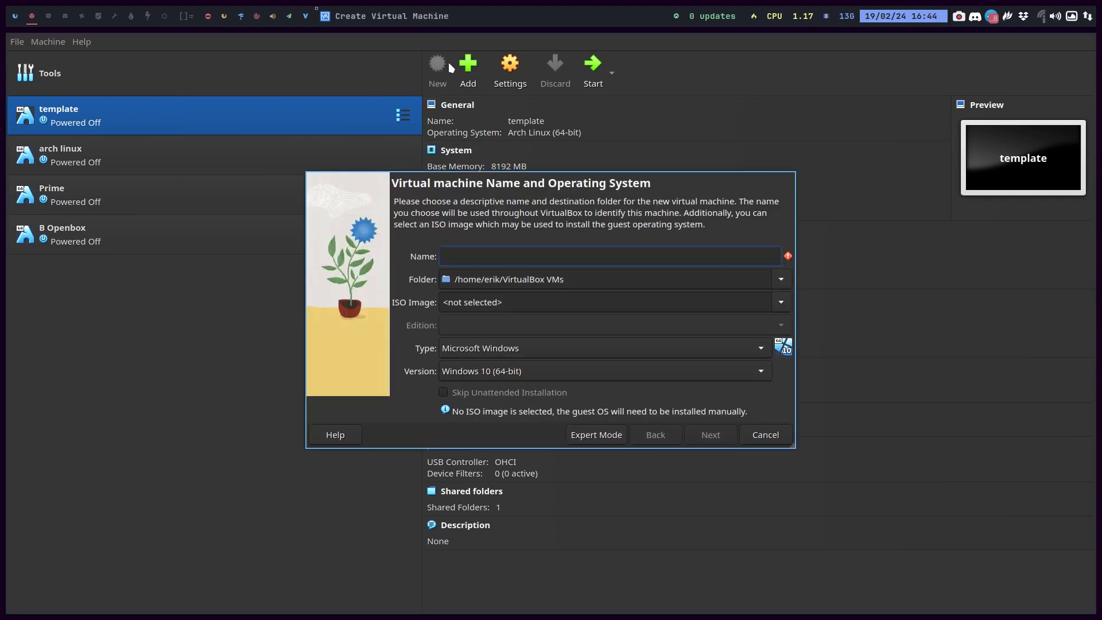
type("template bis")
left_click_drag(492, 279, 551, 279)
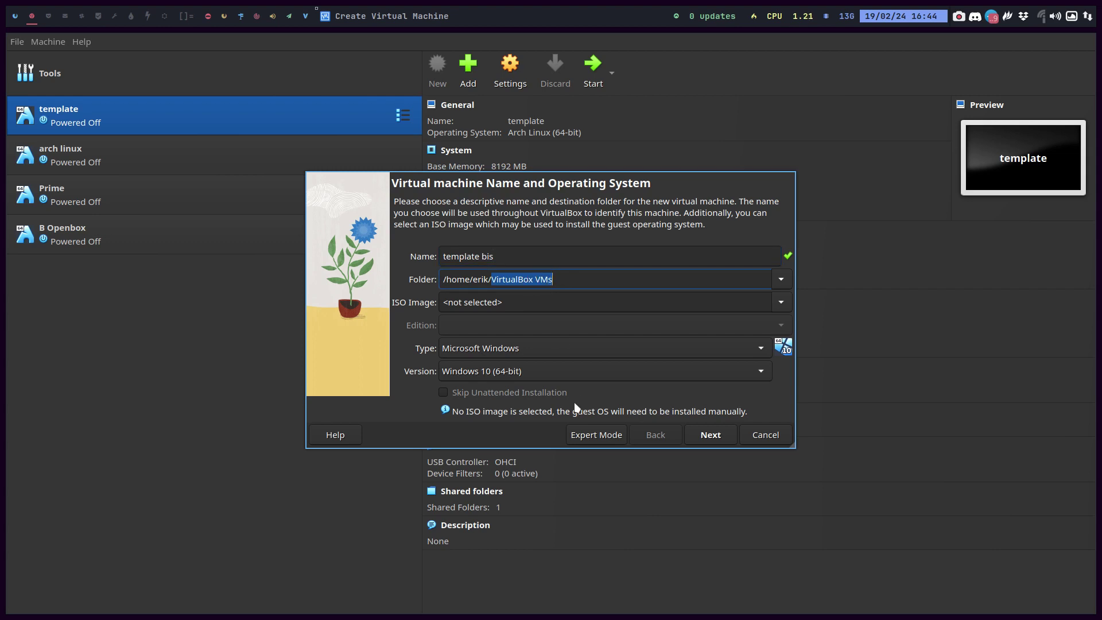
left_click(472, 351)
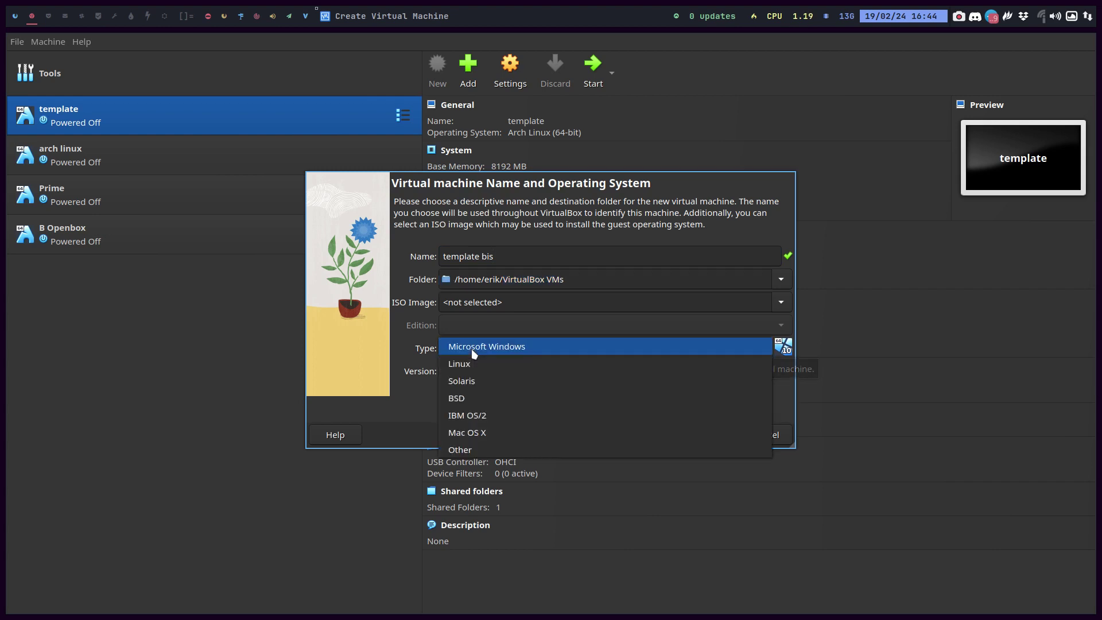
left_click(475, 362)
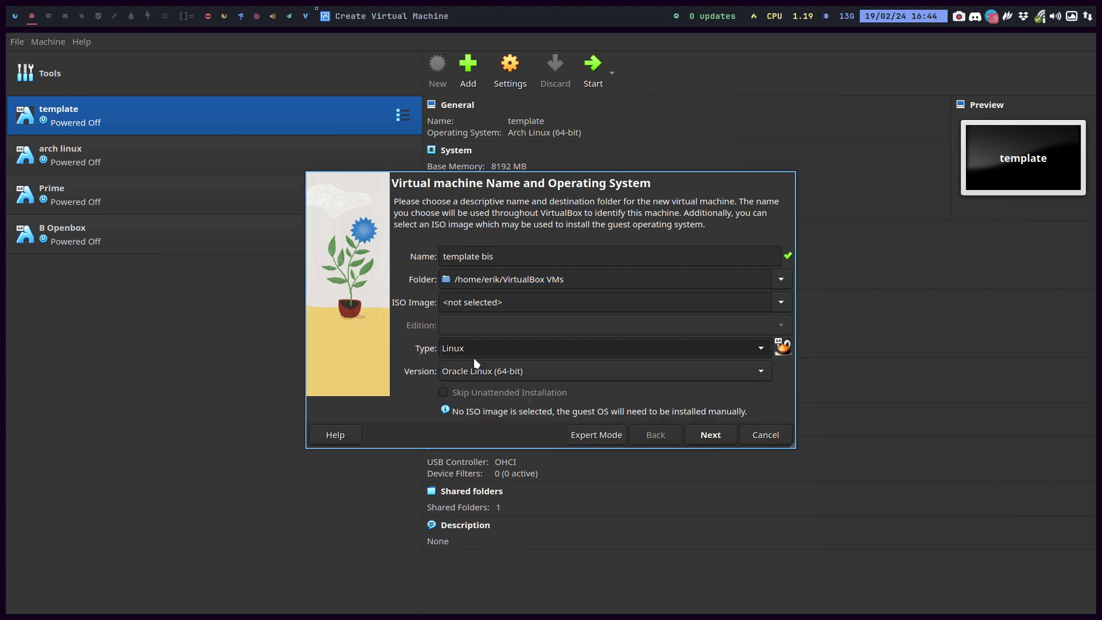
left_click(508, 376)
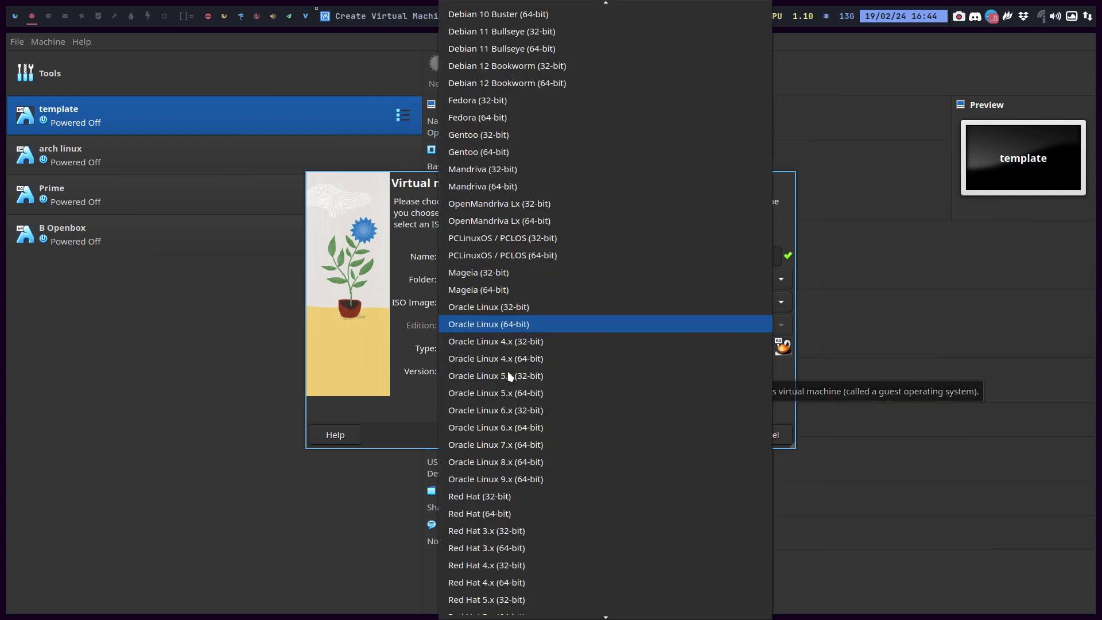
scroll(508, 376, "up", 8)
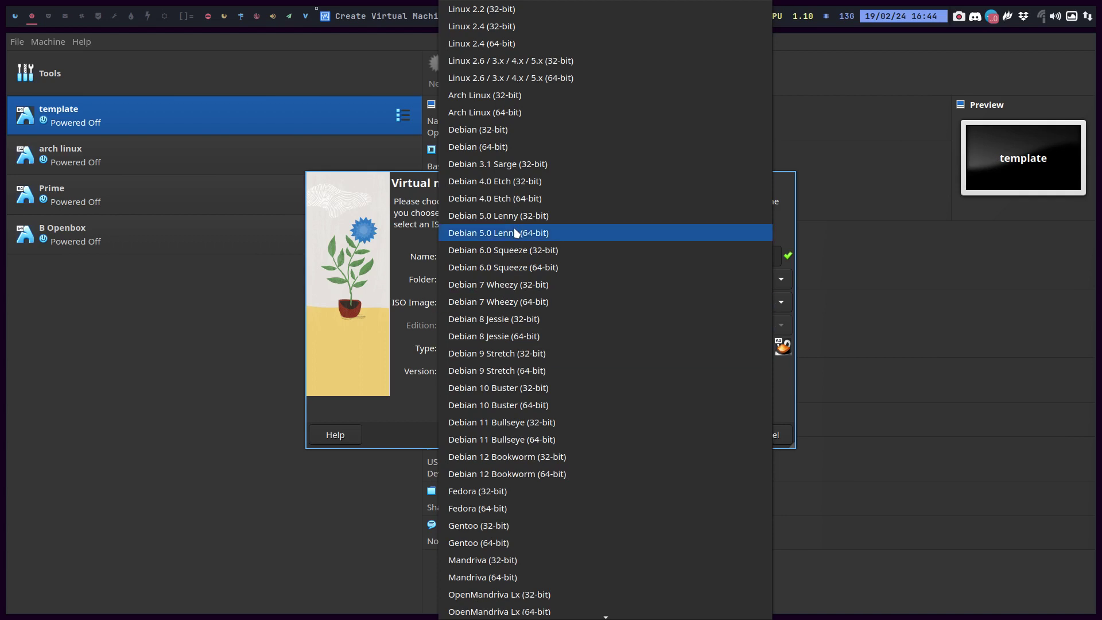
left_click(519, 112)
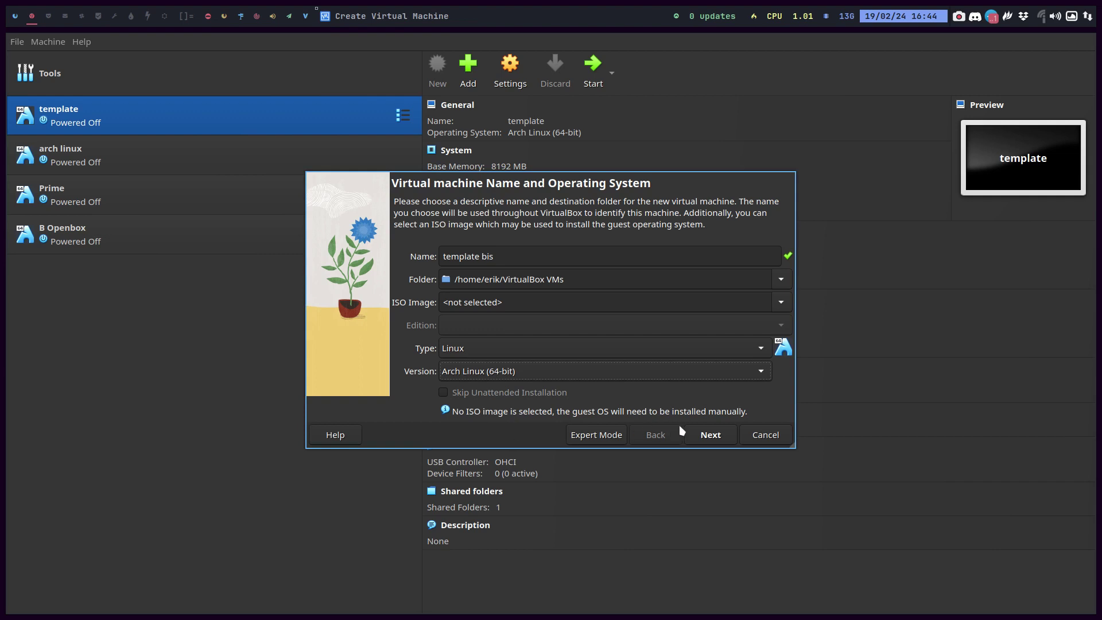
left_click(717, 437)
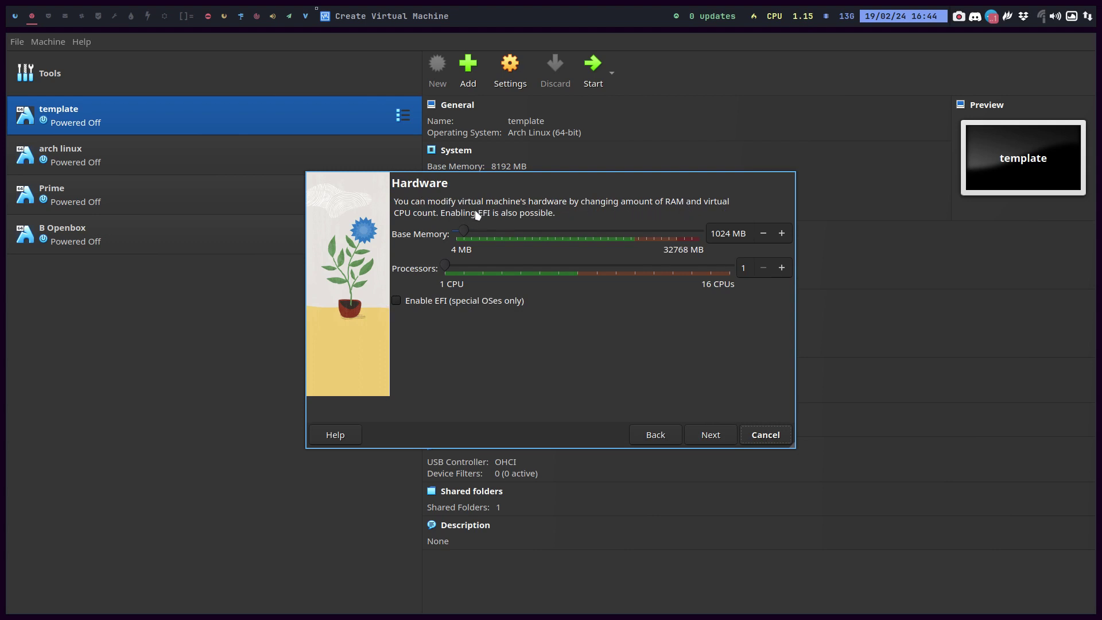
Enable EFI and set the new machine's base memory to 8192 MB.
left_click(434, 301)
mouse_move(440, 306)
left_click_drag(467, 236, 633, 238)
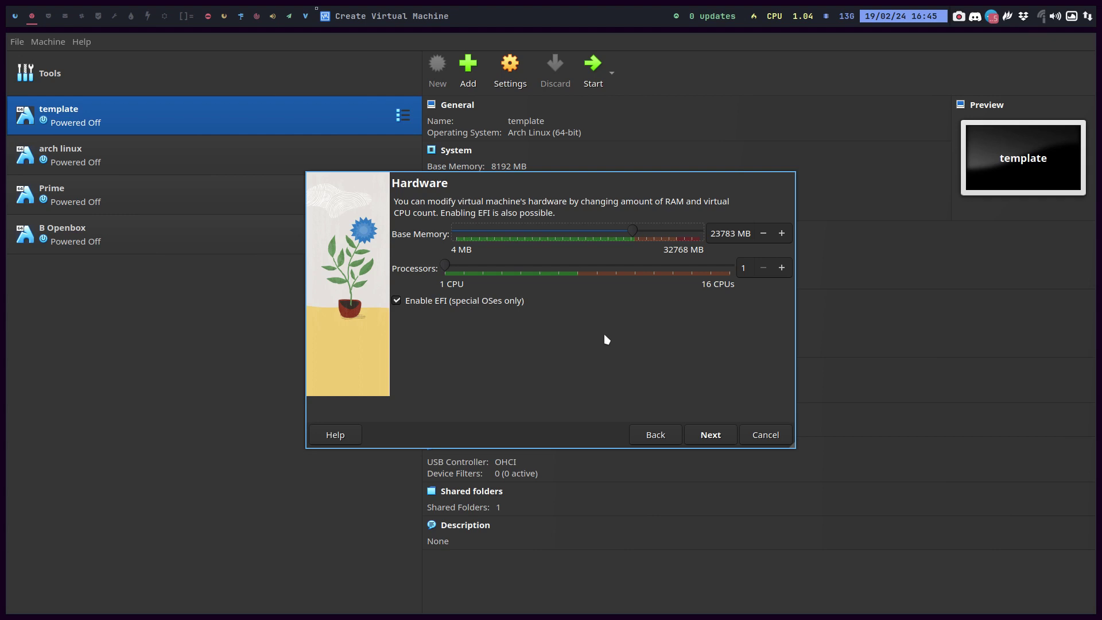
left_click_drag(633, 230, 523, 239)
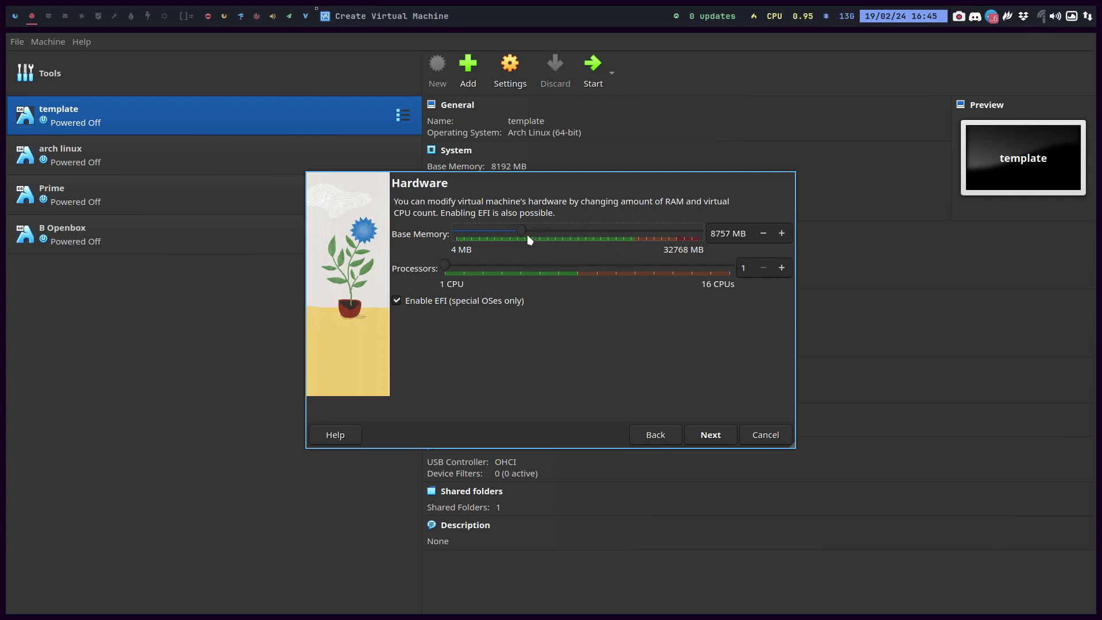
left_click_drag(528, 240, 528, 237)
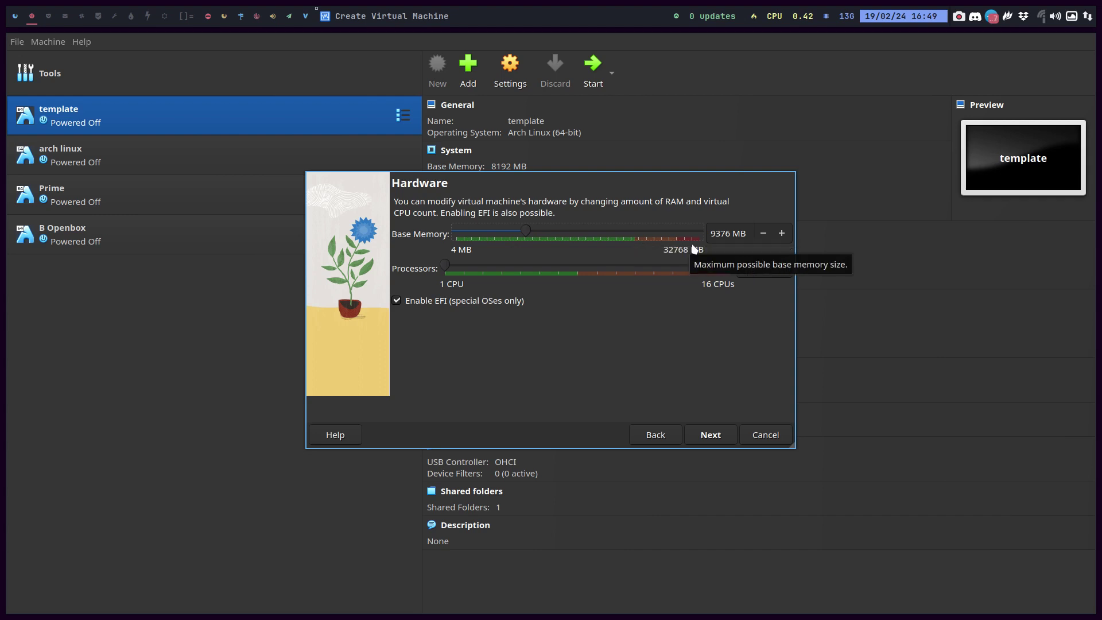
left_click(530, 240)
mouse_move(530, 240)
left_mouse_down()
mouse_move(628, 240)
mouse_move(520, 239)
left_mouse_up()
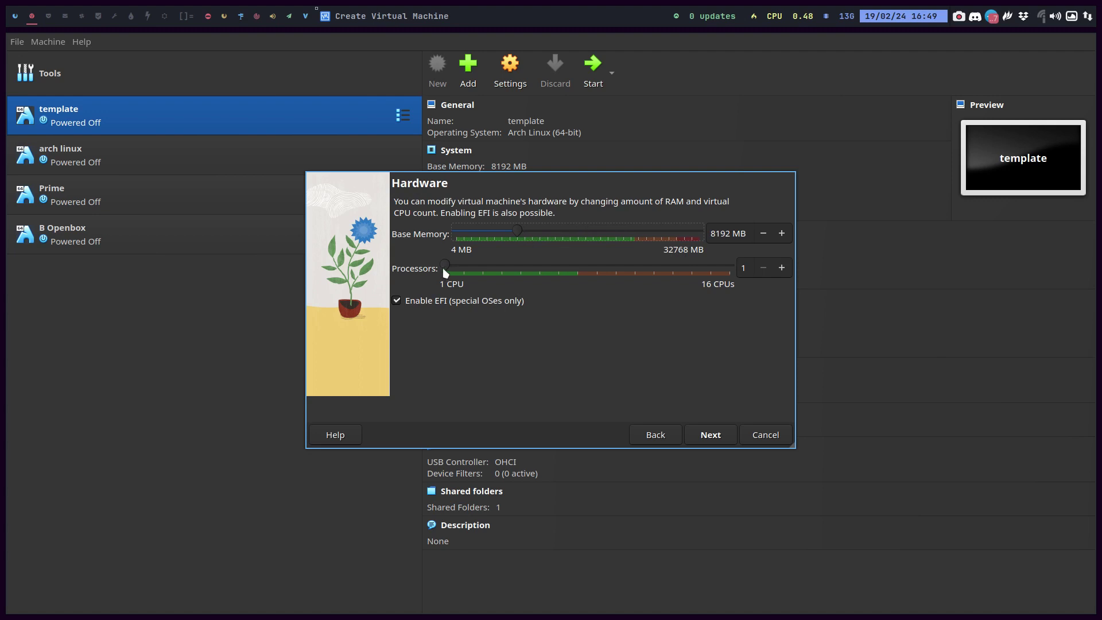
Set the new machine's processor count to 8 and continue to the virtual hard disk settings.
left_click_drag(447, 274, 576, 278)
mouse_move(578, 268)
left_mouse_down()
mouse_move(503, 274)
mouse_move(583, 276)
left_mouse_up()
left_click(710, 434)
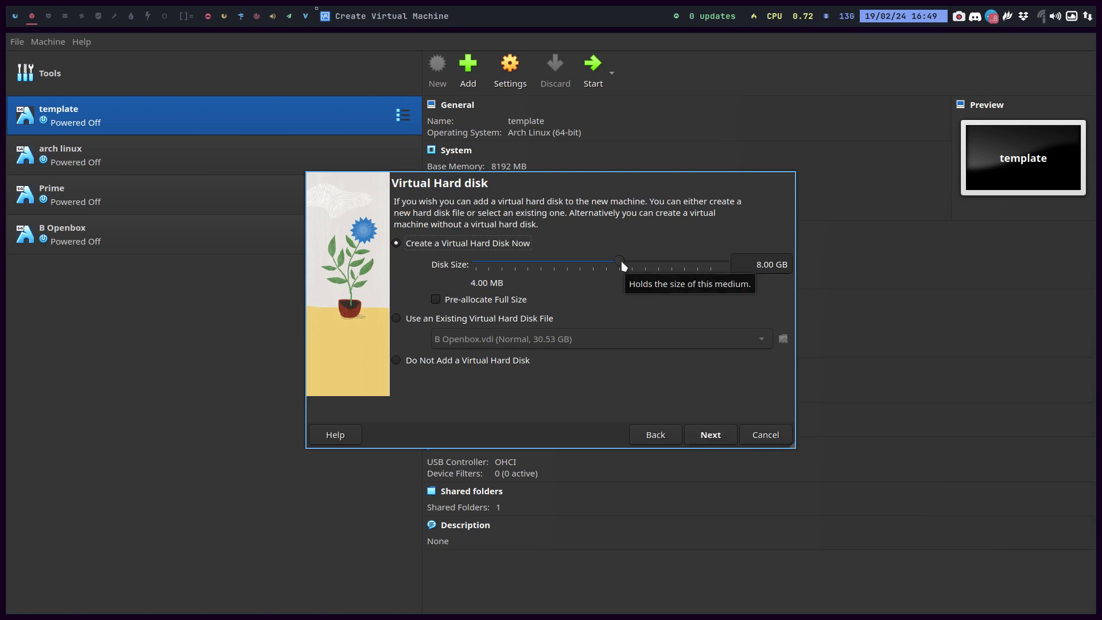
Give the new virtual hard disk a size of 32.59 GB and finish creating the machine.
left_click_drag(622, 265, 644, 269)
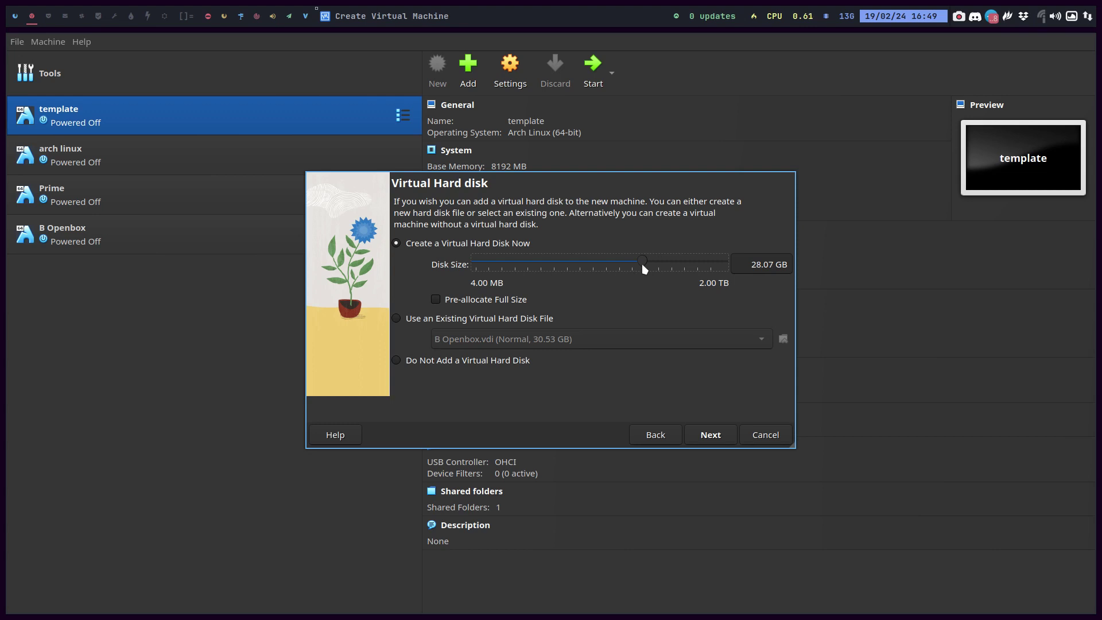
left_click_drag(644, 268, 647, 267)
left_click(726, 438)
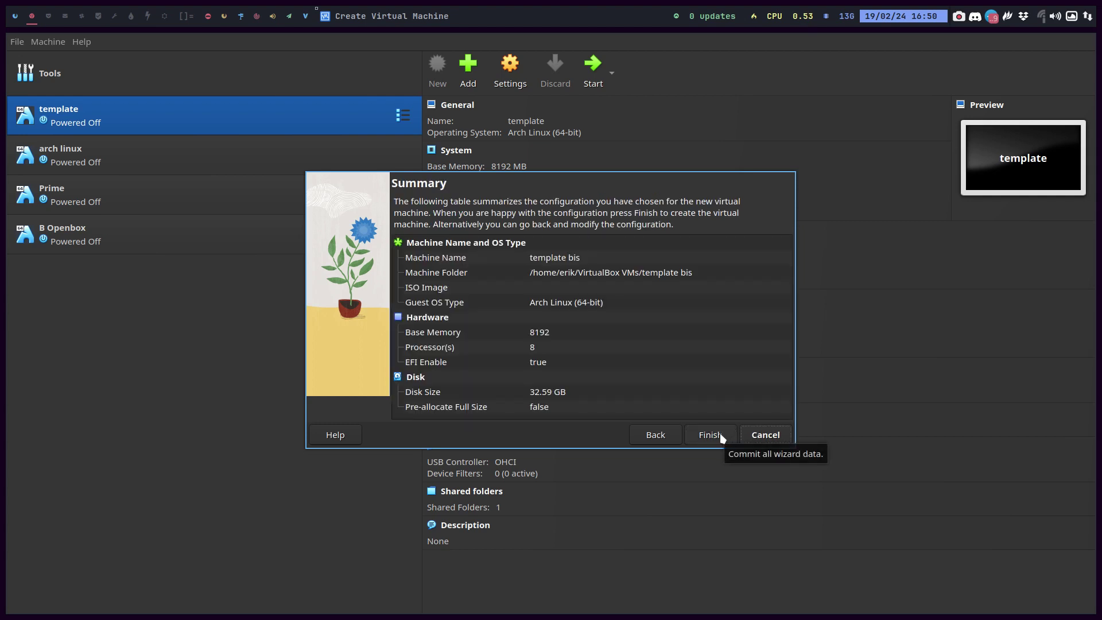
left_click(709, 435)
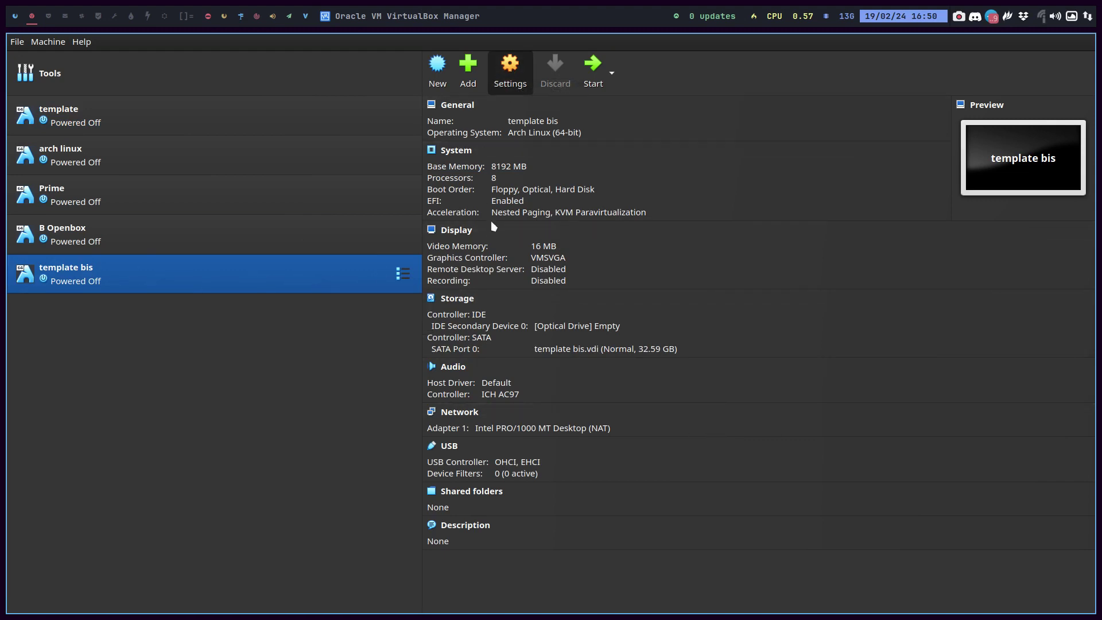
Open the settings of template bis and review its General options, including Advanced, Description and Disk Encryption.
left_click(510, 69)
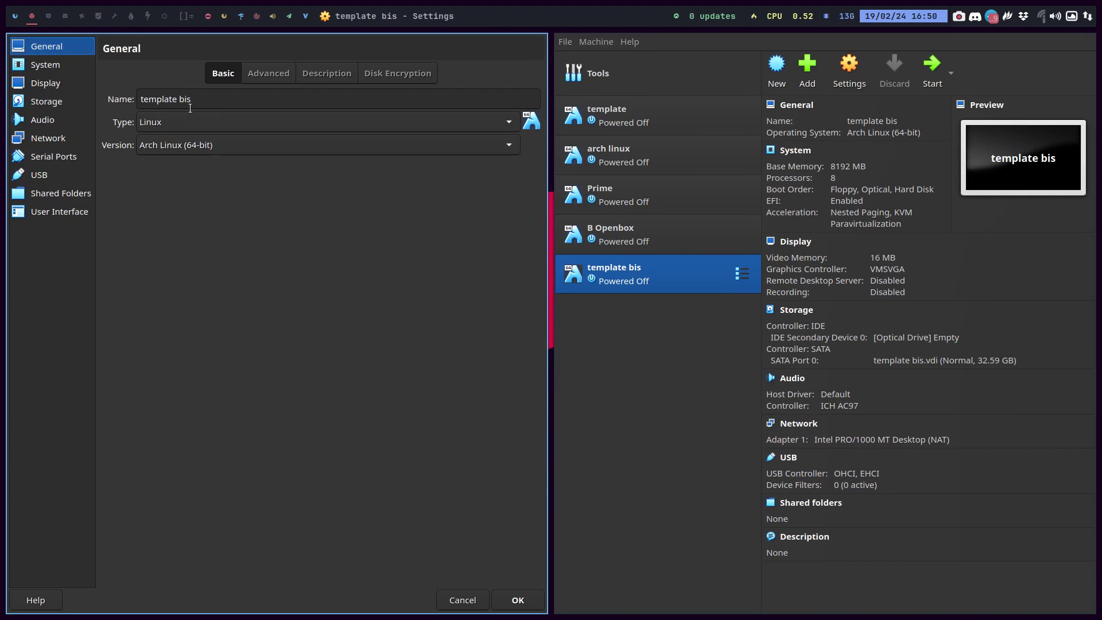
left_click(260, 82)
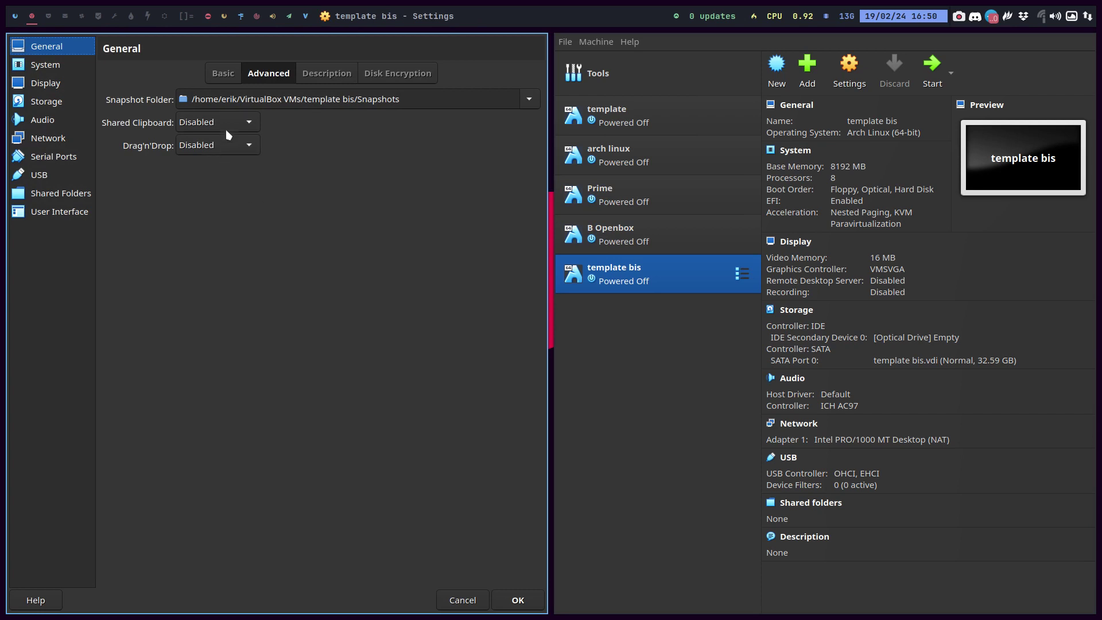
left_click(333, 80)
left_click(397, 75)
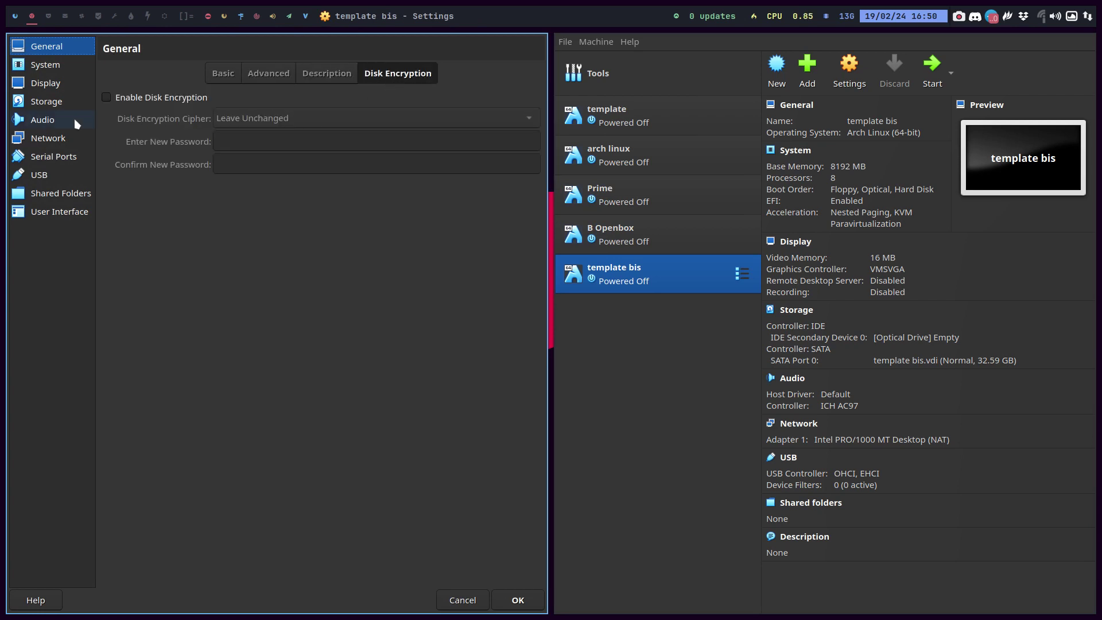
Examine the machine's System motherboard settings and the available chipset and TPM choices, keeping the current selections.
left_click(55, 66)
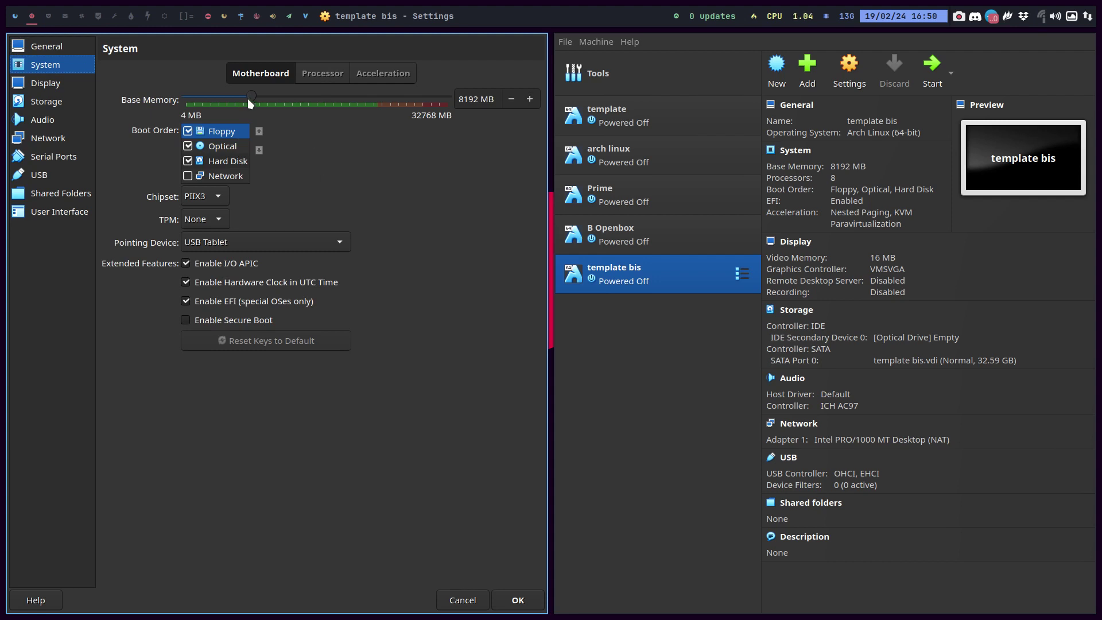
left_click(213, 196)
left_click(246, 203)
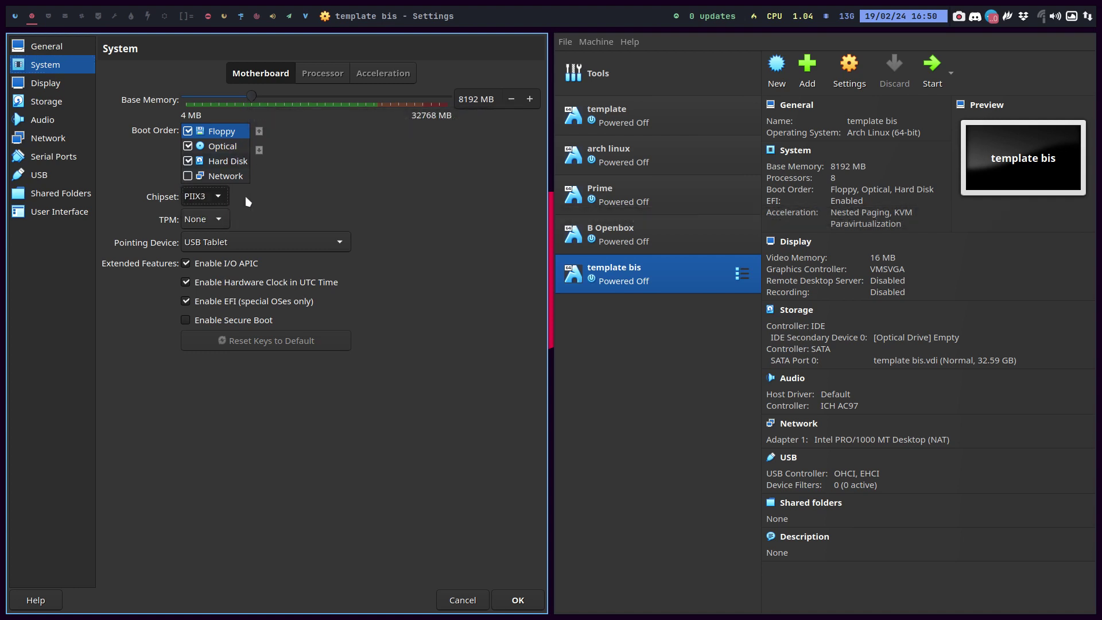
left_click(225, 222)
left_click(259, 218)
left_click(222, 202)
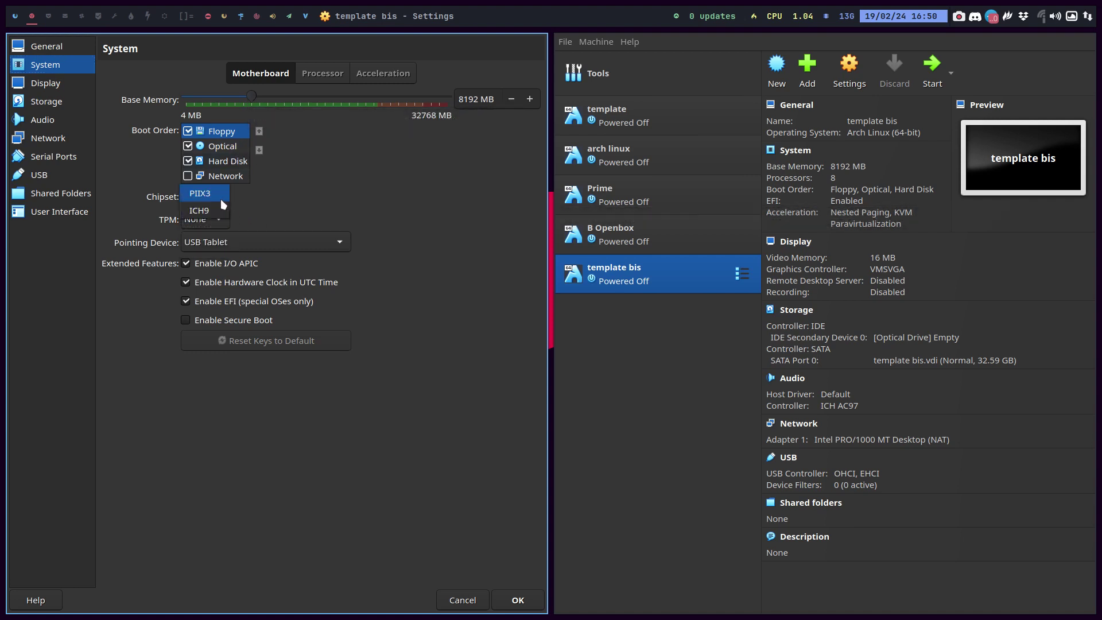
left_click(269, 203)
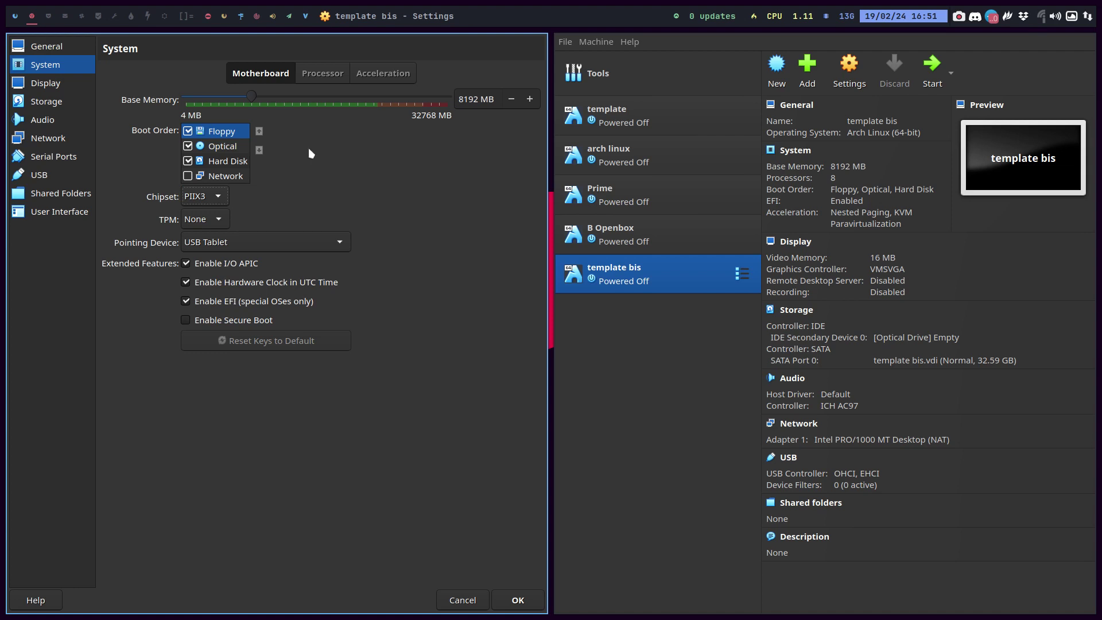
Enable PAE/NX for the template bis processor and check its acceleration settings.
left_click(322, 75)
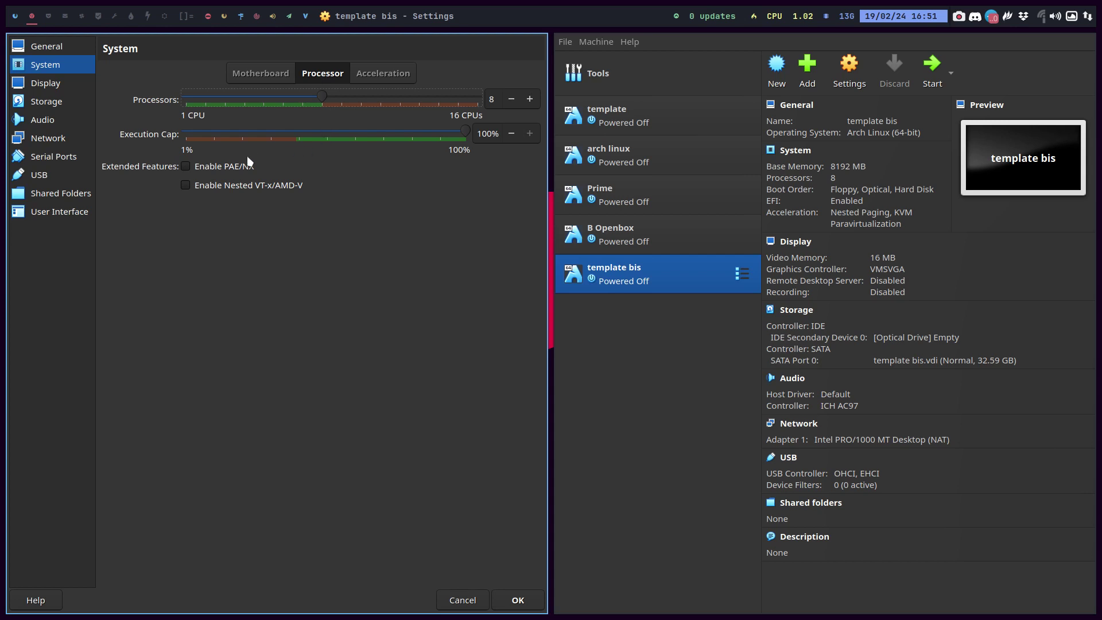
left_click(236, 166)
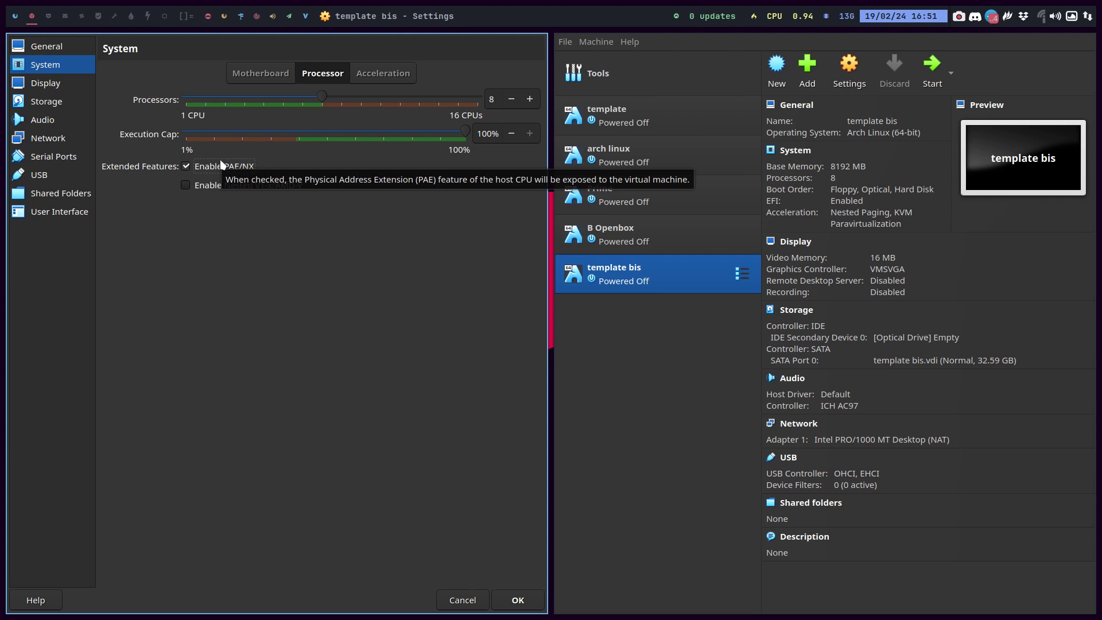
left_click(382, 76)
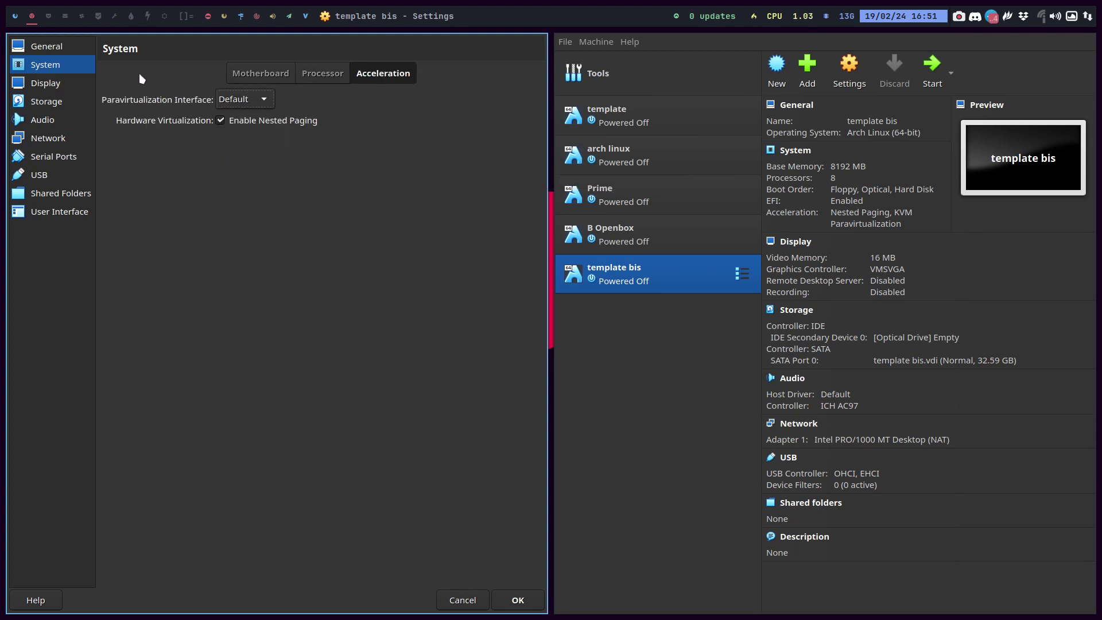
Set the display's video memory to 128 MB and keep VMSVGA as the graphics controller.
left_click(61, 85)
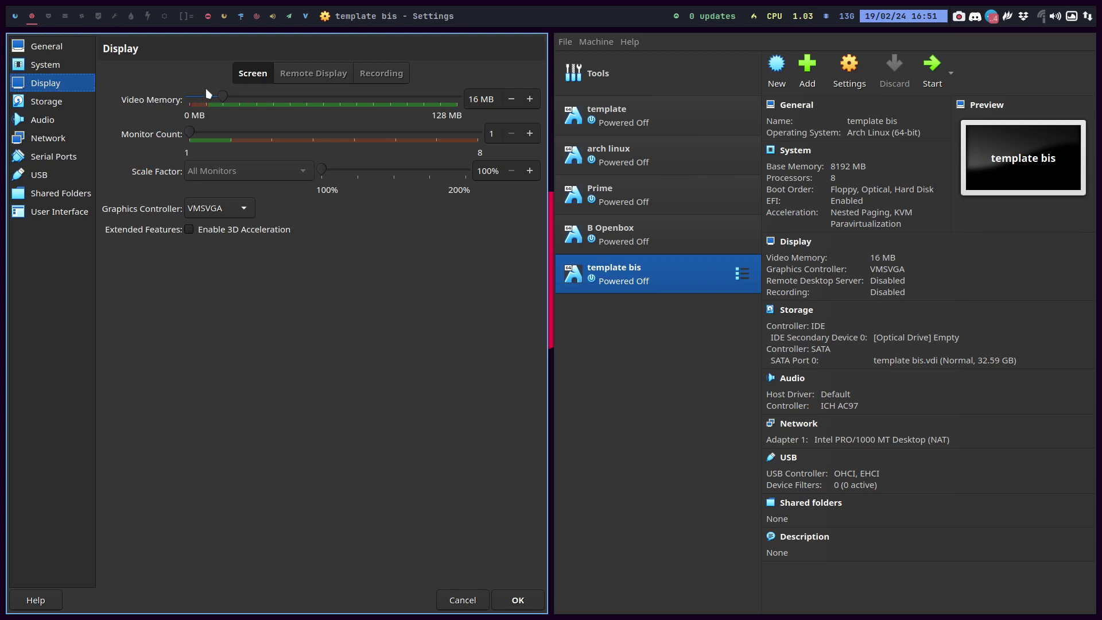
left_click_drag(223, 96, 462, 117)
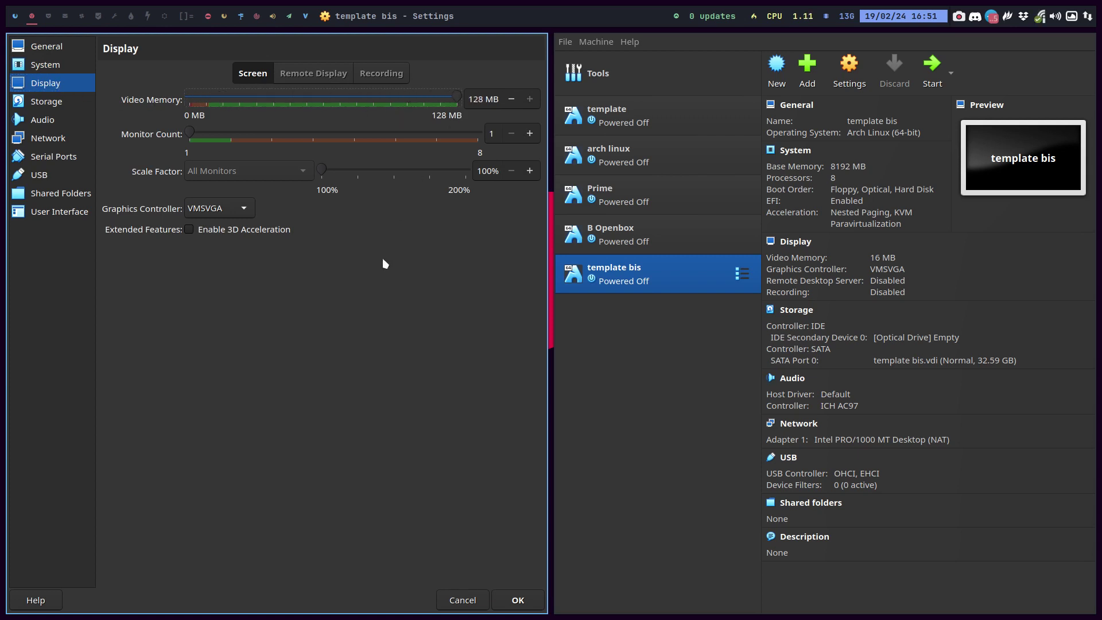
mouse_move(189, 133)
left_mouse_down()
mouse_move(237, 143)
mouse_move(190, 138)
left_mouse_up()
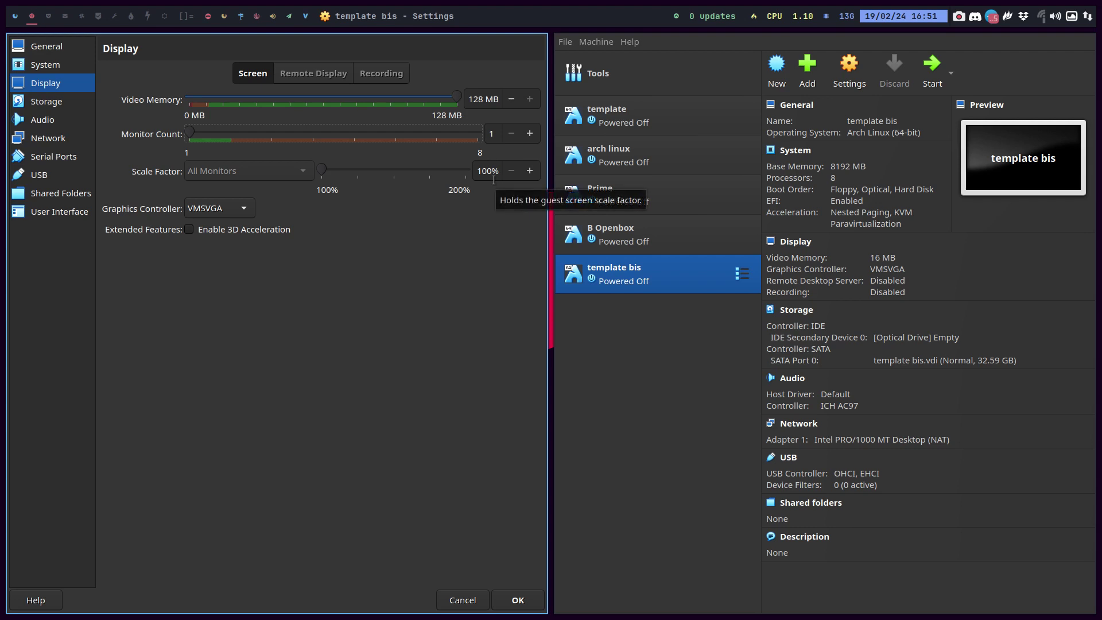
left_click(246, 208)
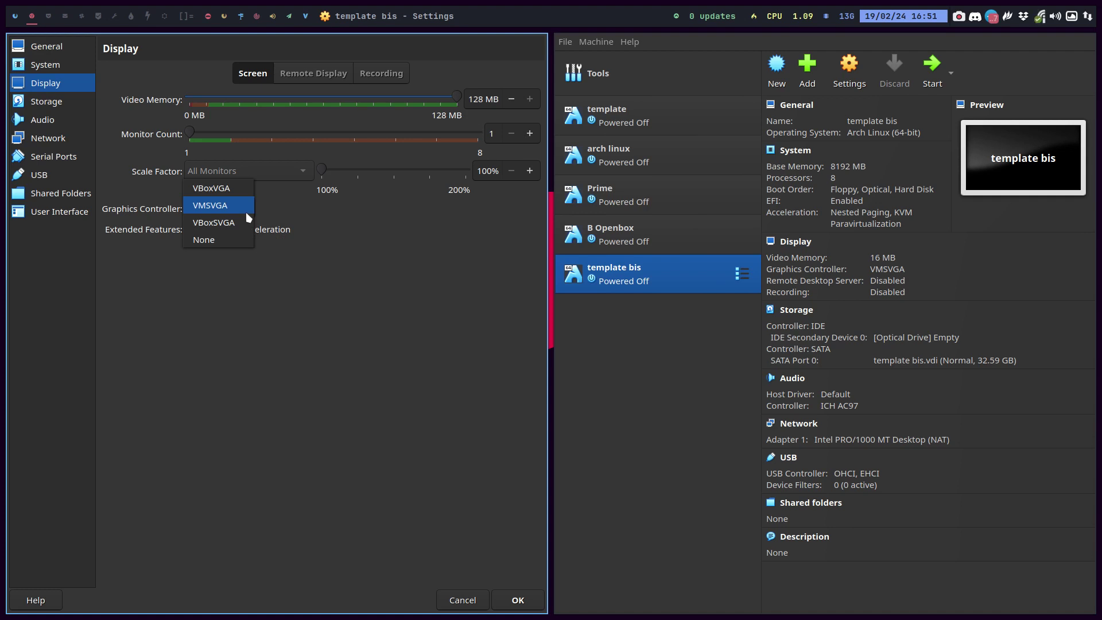
left_click(226, 209)
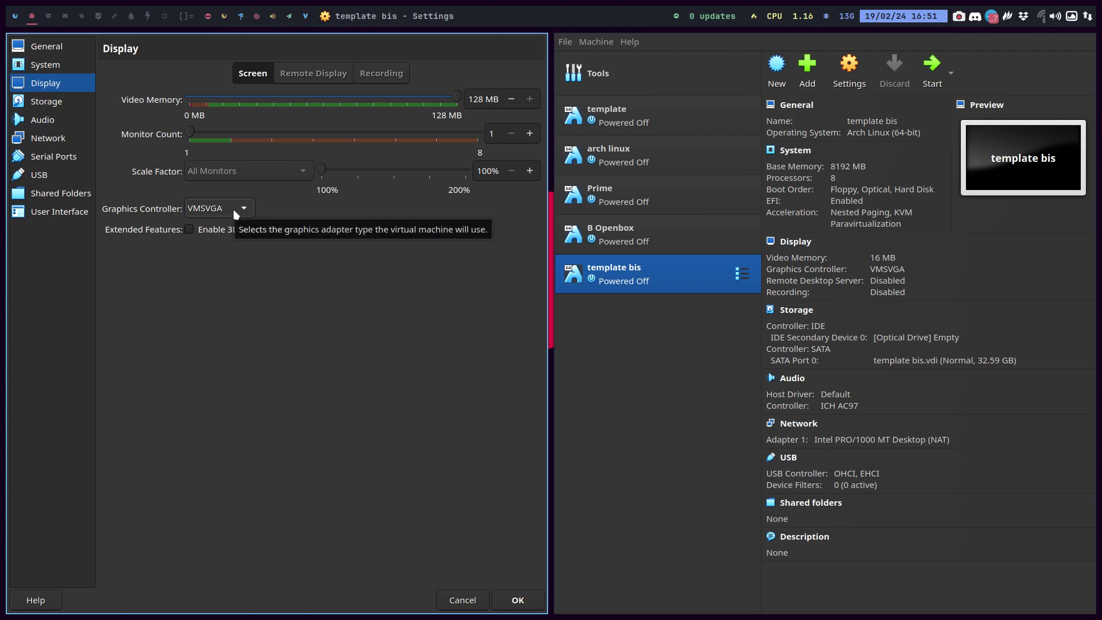
Check the installed VirtualBox version in the About information and close it.
left_click(629, 42)
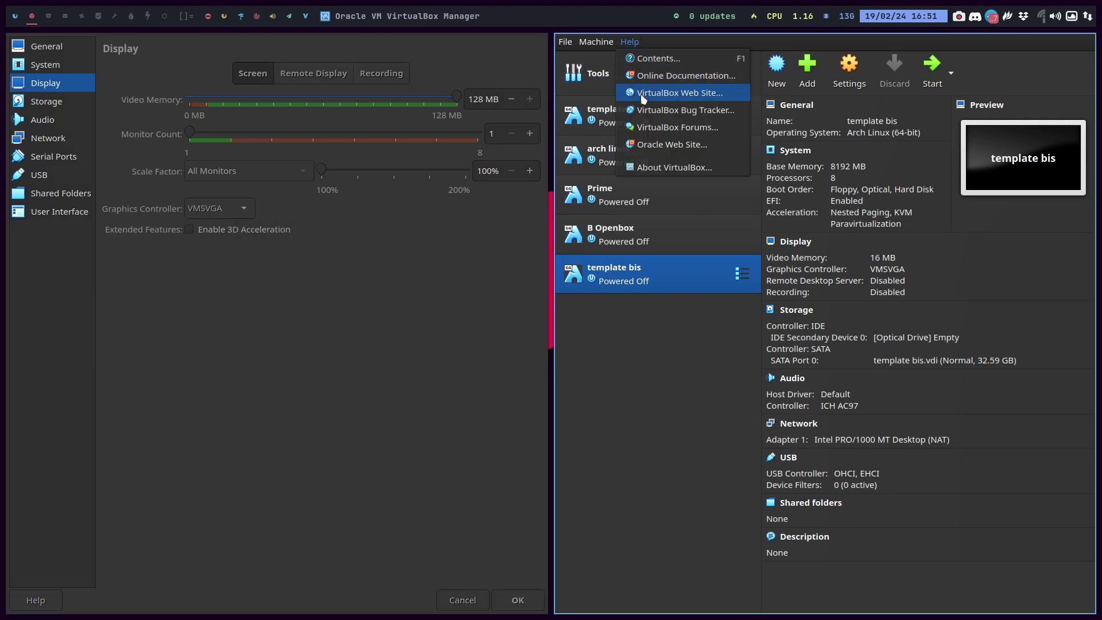
left_click(654, 166)
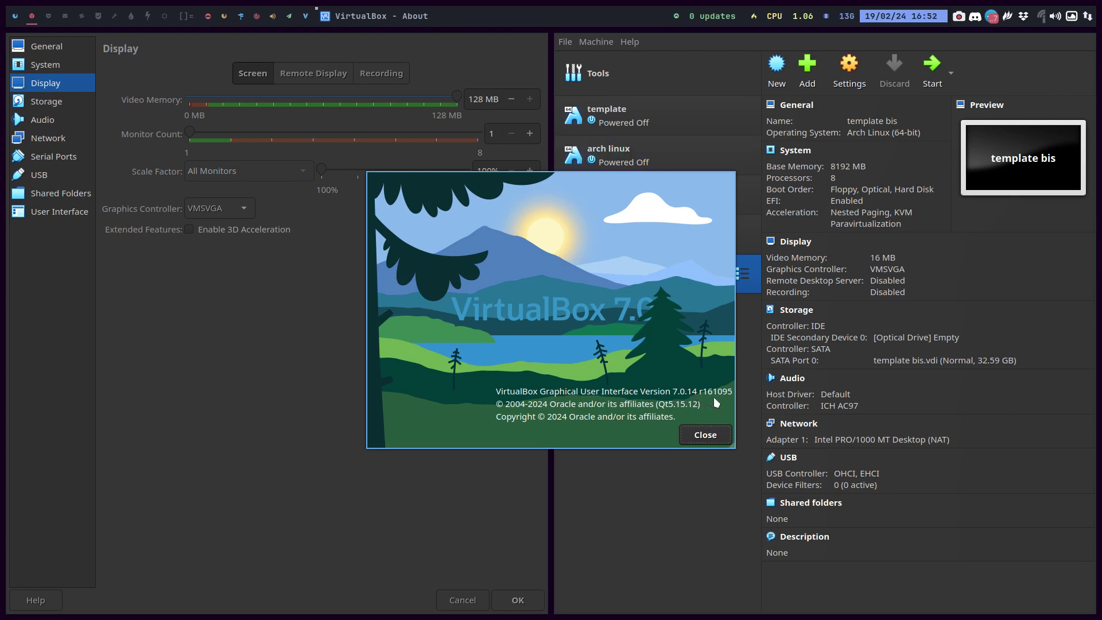
left_click(707, 435)
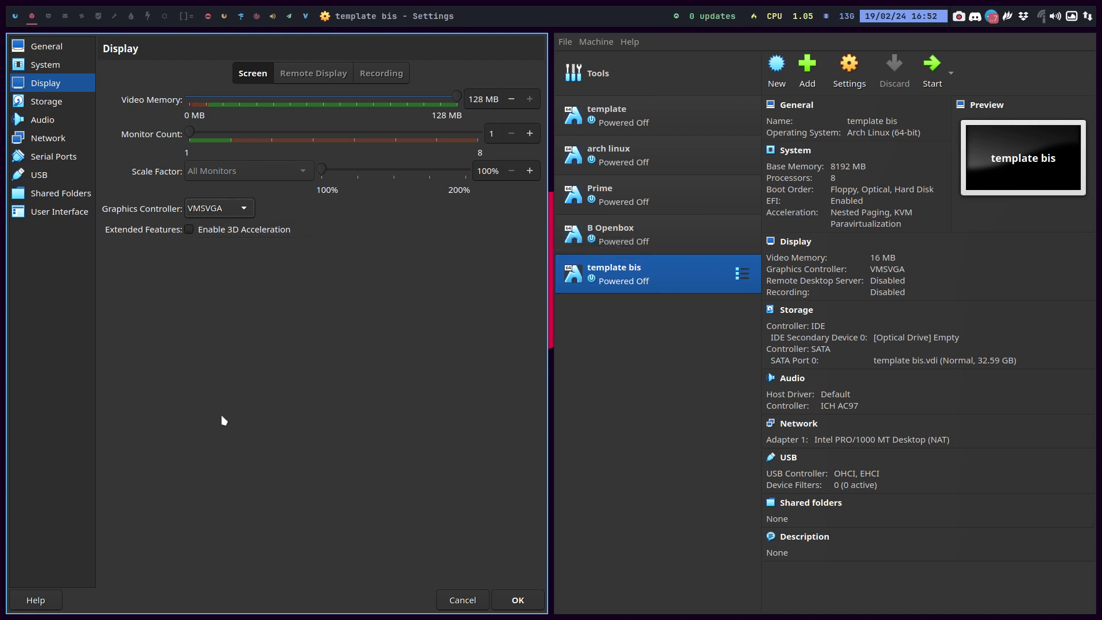
Review the Remote Display and Recording settings and the attributes of the template bis.vdi disk.
left_click(314, 72)
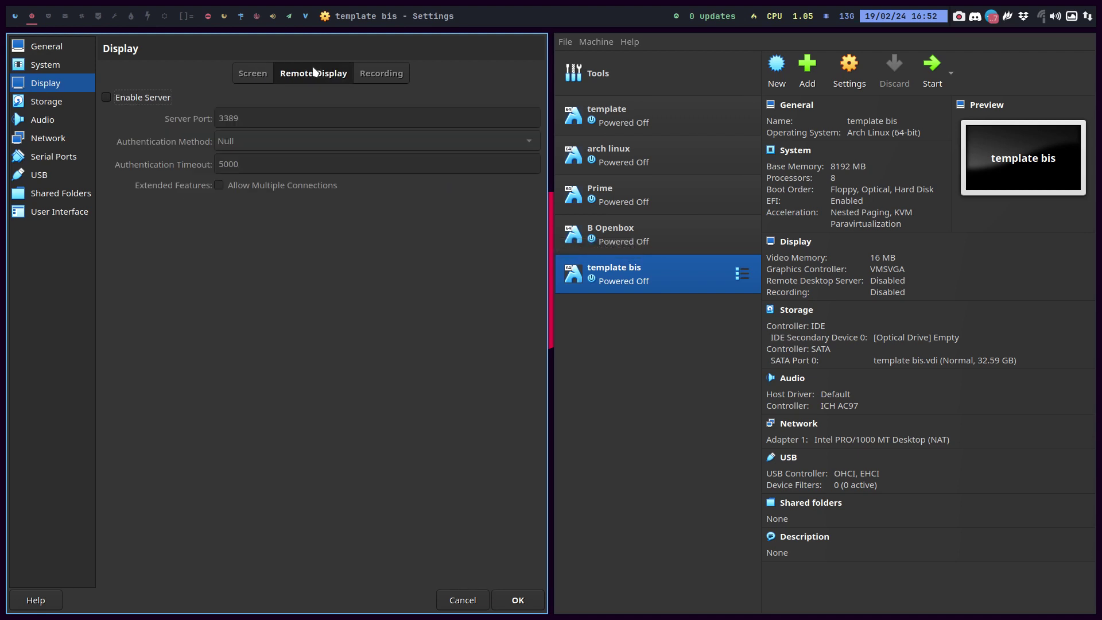
left_click(385, 74)
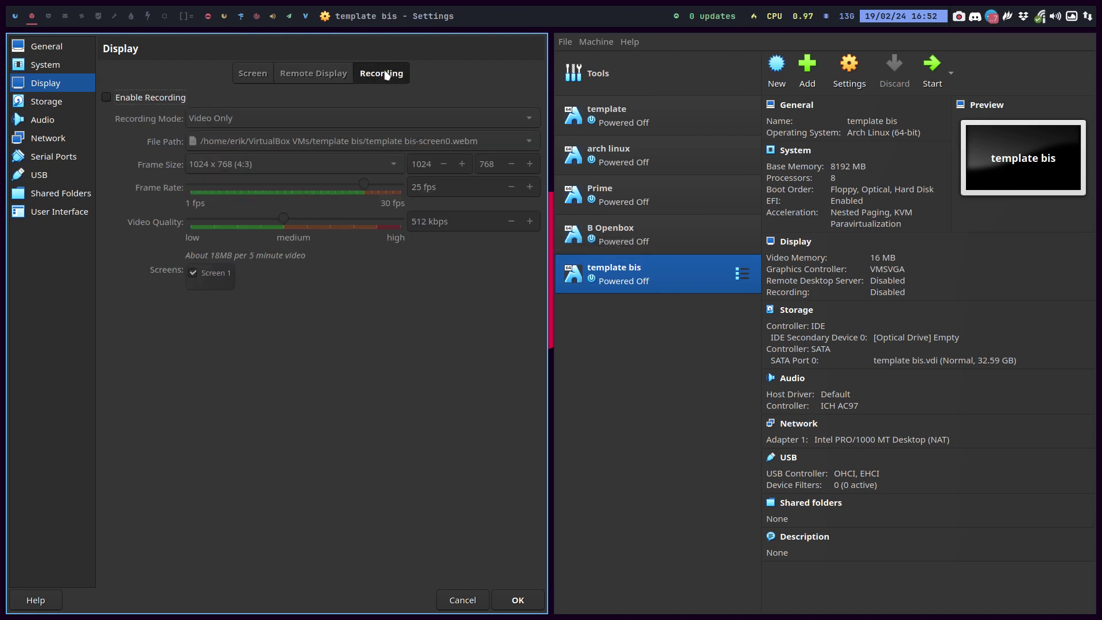
left_click(57, 106)
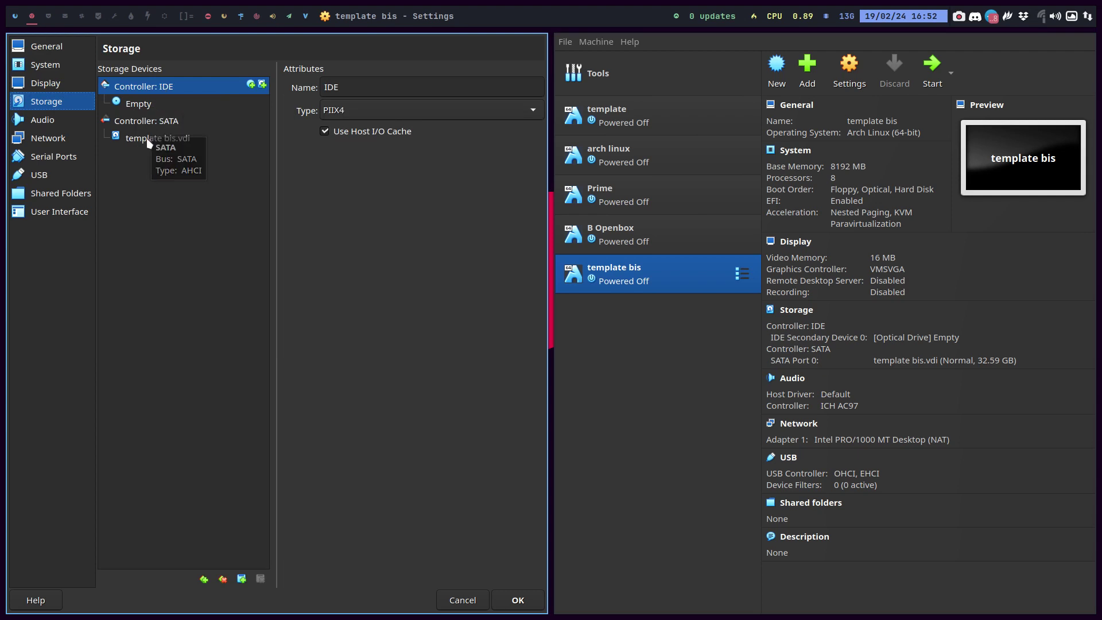
left_click(157, 140)
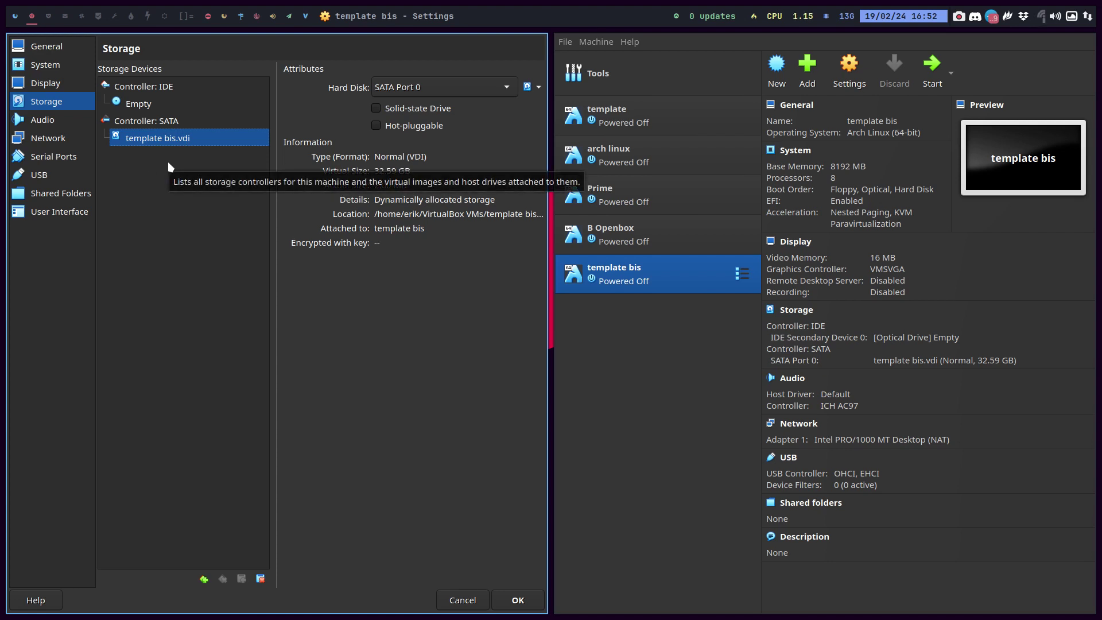
Try disabling audio for the template bis machine and enable it again.
left_click(62, 122)
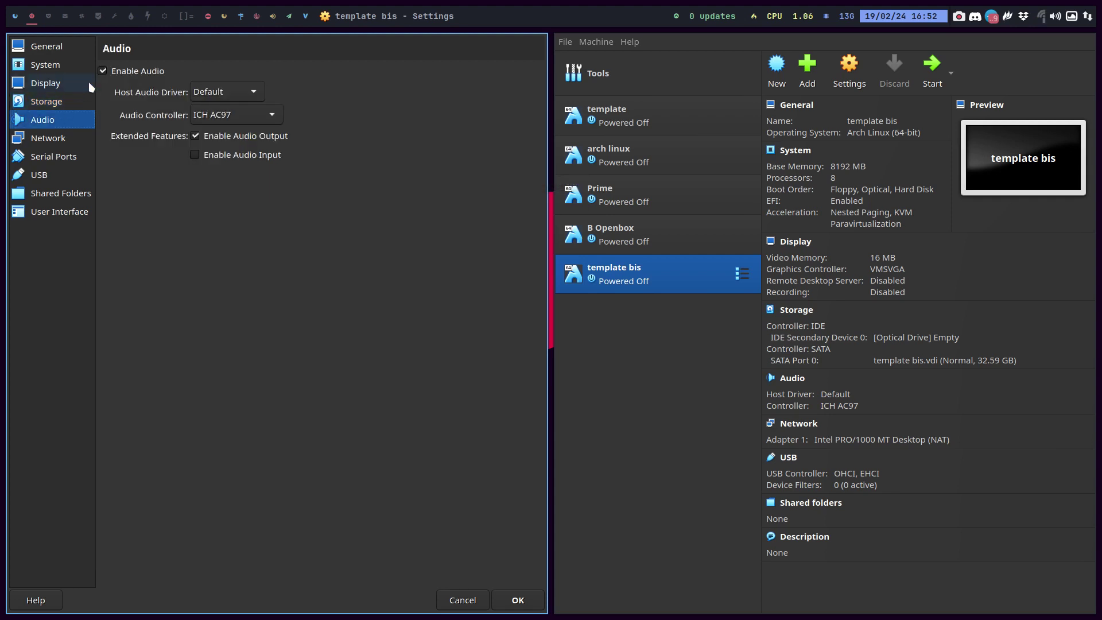
left_click(103, 72)
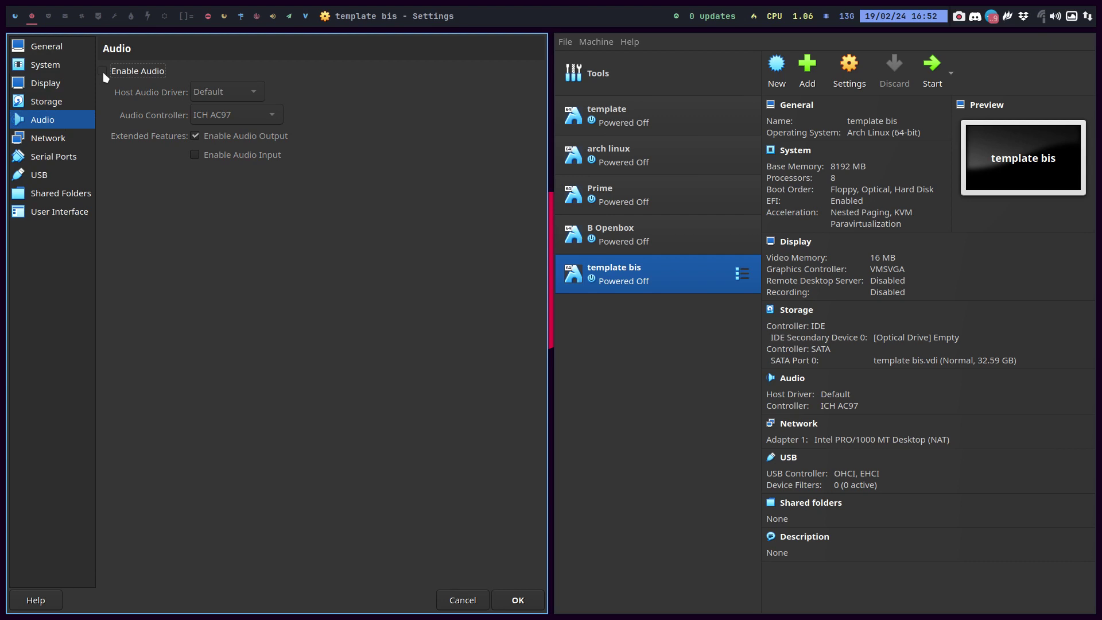
left_click(104, 72)
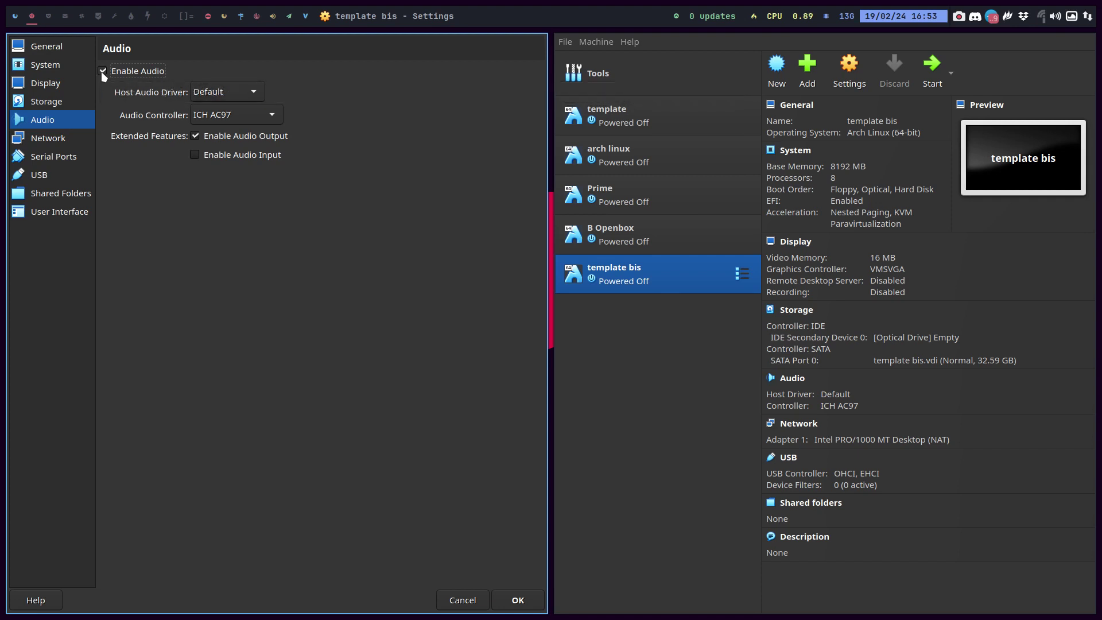
Review the machine's first two network adapters and its serial port, USB and shared folder settings.
left_click(80, 136)
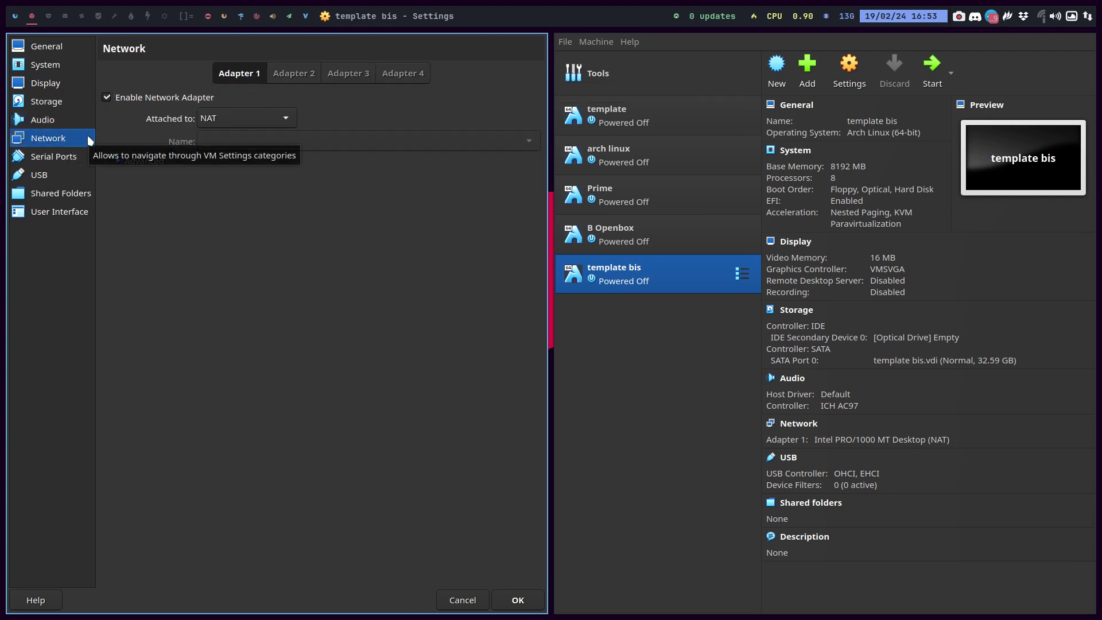
left_click(305, 76)
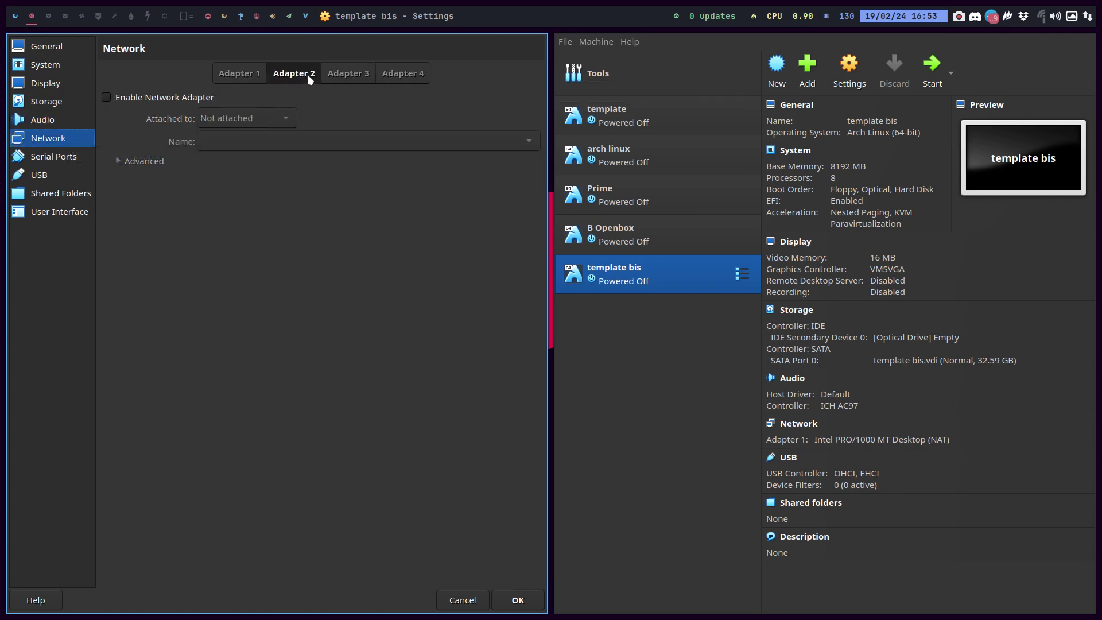
left_click(249, 74)
left_click(68, 162)
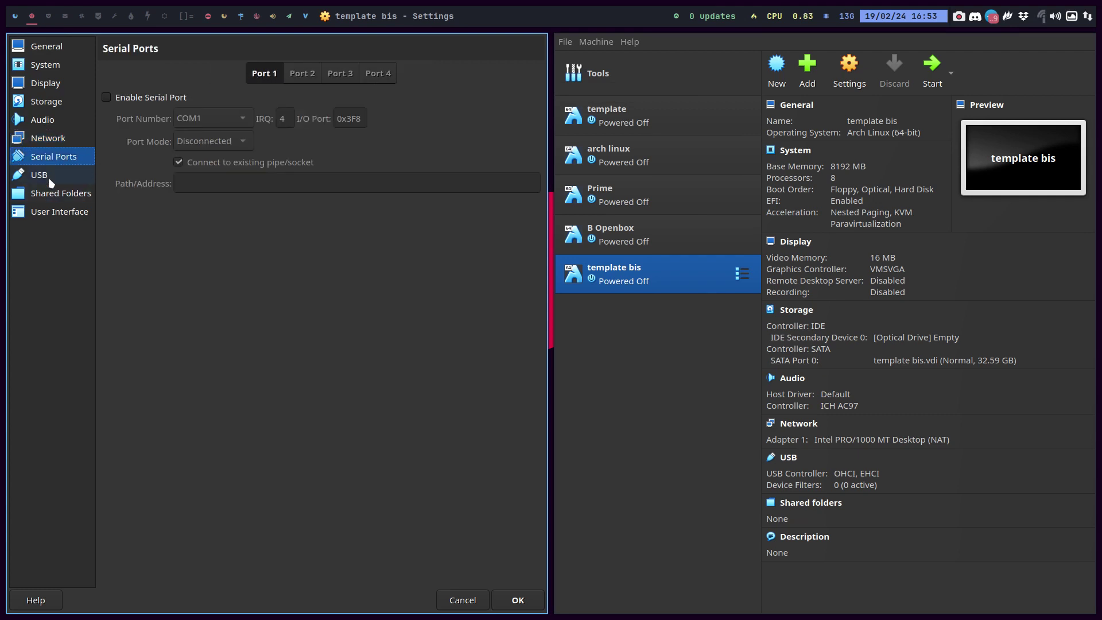
left_click(51, 181)
left_click(51, 195)
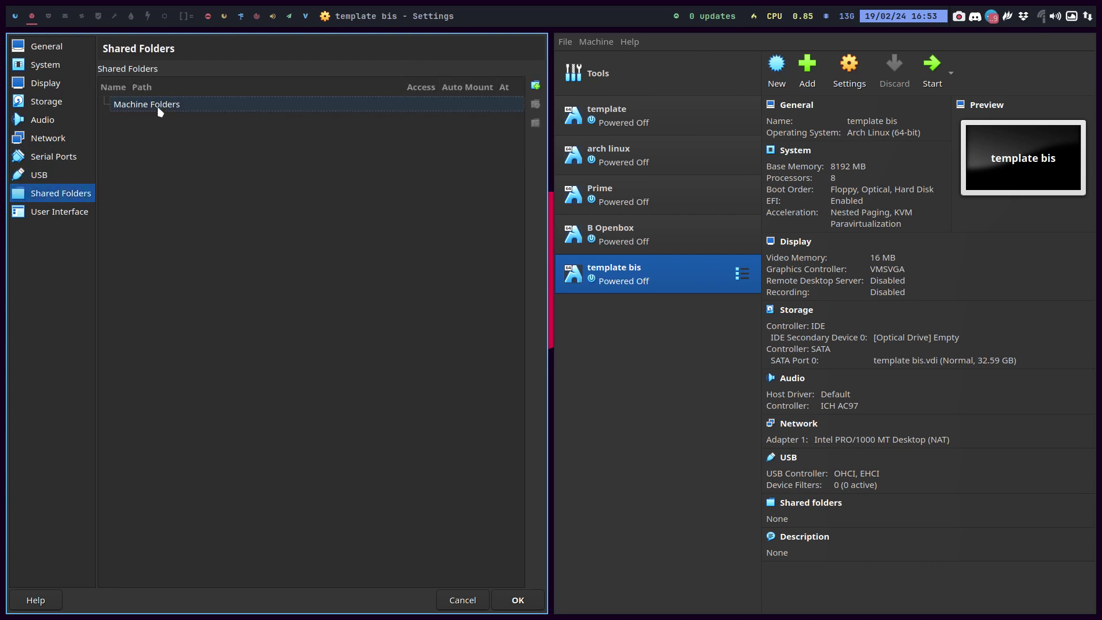
Open the Thunar file manager on an empty workspace and check the VBOX-SHARED folder, returning to the home directory.
left_click(48, 19)
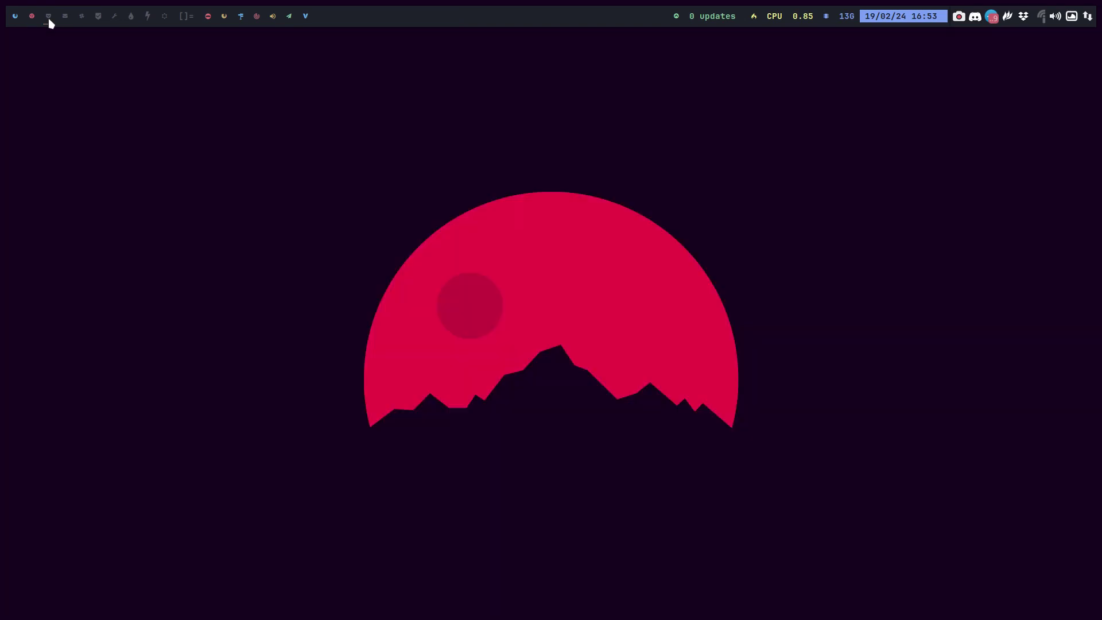
key("super+shift+Return")
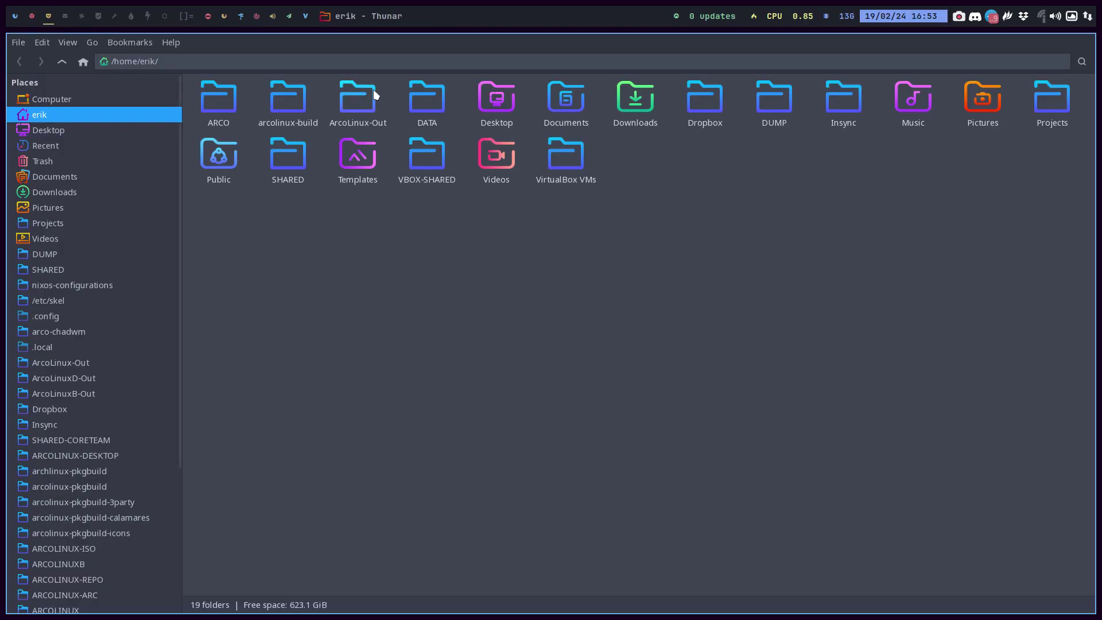
double_click(431, 140)
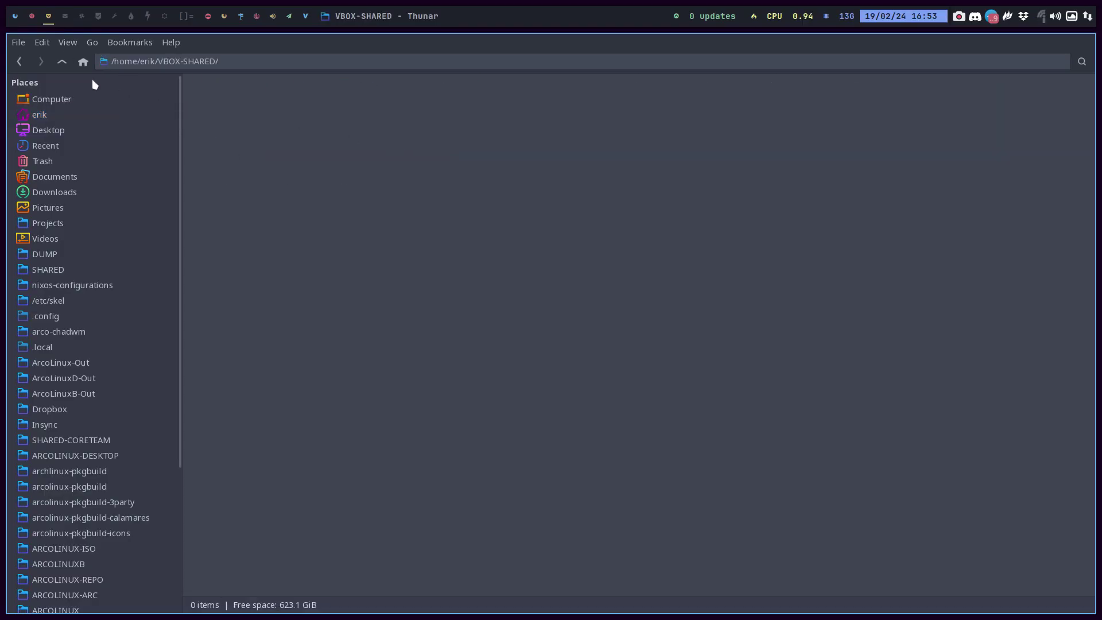
left_click(63, 64)
Create a folder named TEST in the home directory.
right_click(321, 288)
left_click(338, 294)
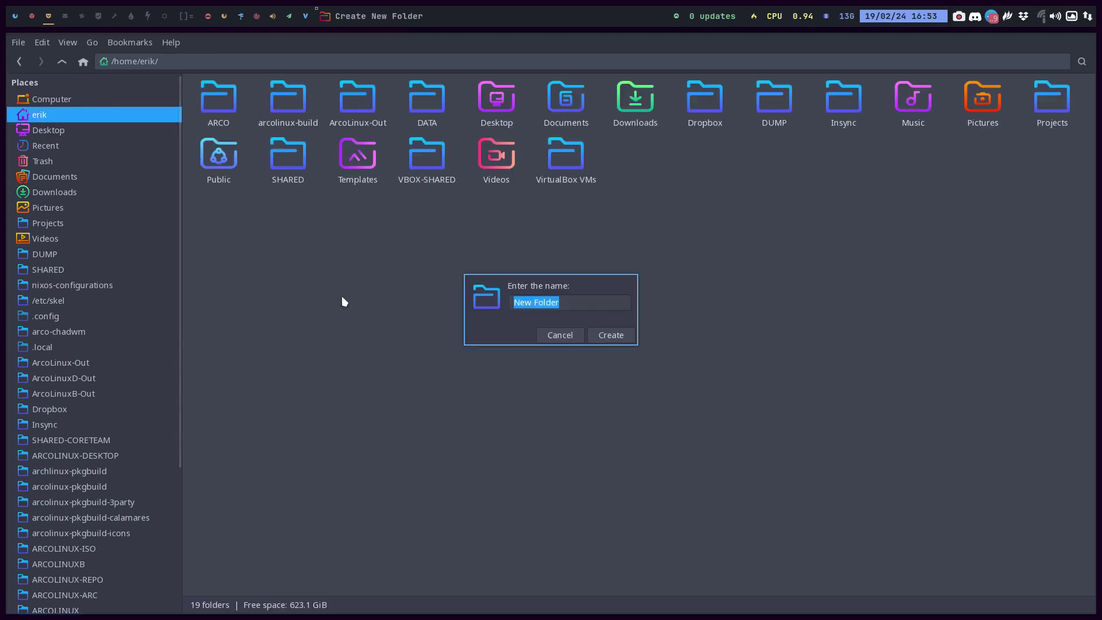
type("asd")
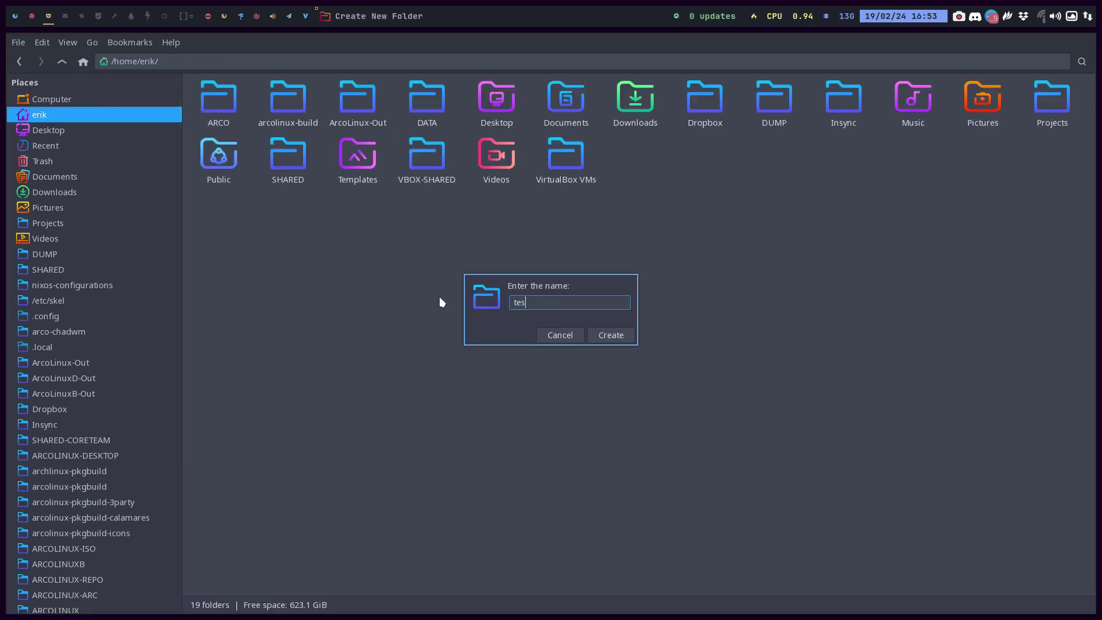
key("BackSpace")
key("BackSpace")
key("BackSpace")
type("TEST")
key("Return")
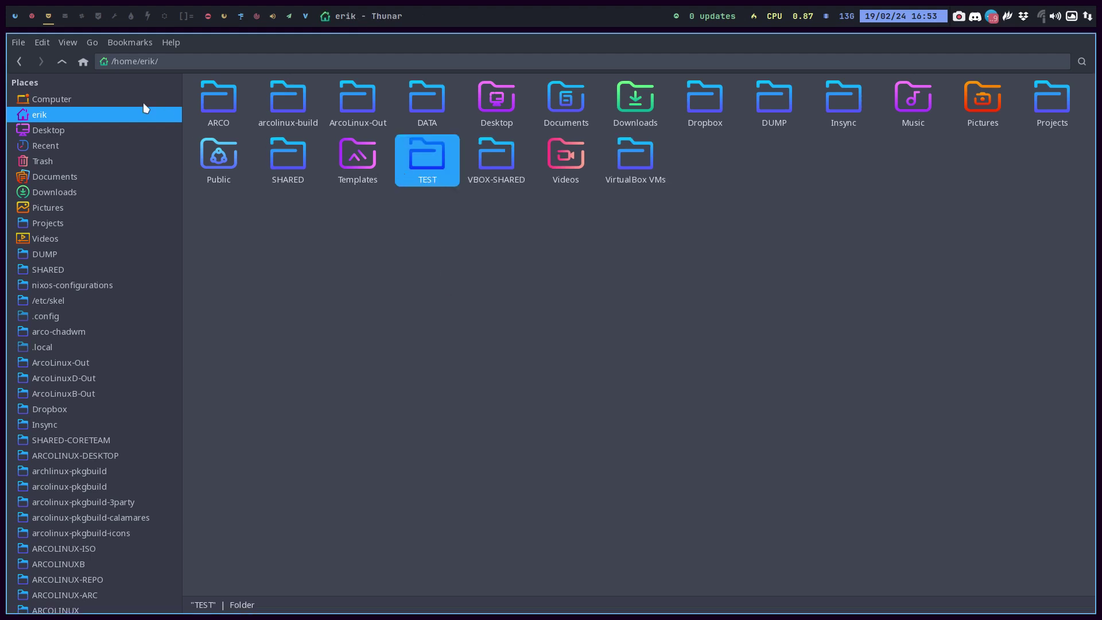
Switch back to the VirtualBox settings and start a new shared folder that uses the home directory's TEST folder as its path.
left_click(32, 20)
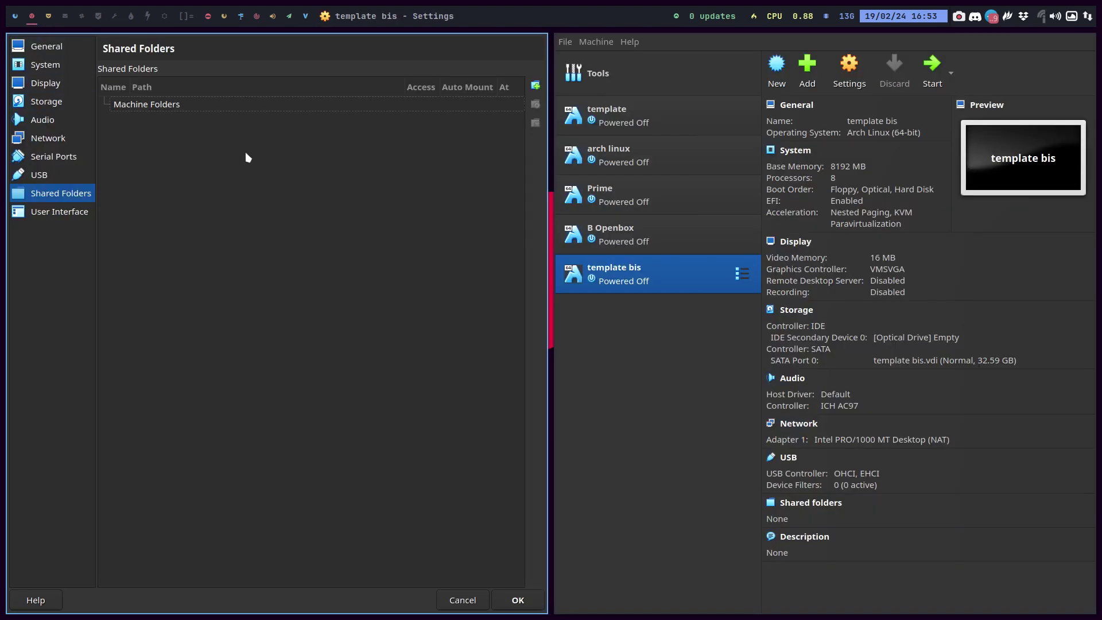
left_click(535, 87)
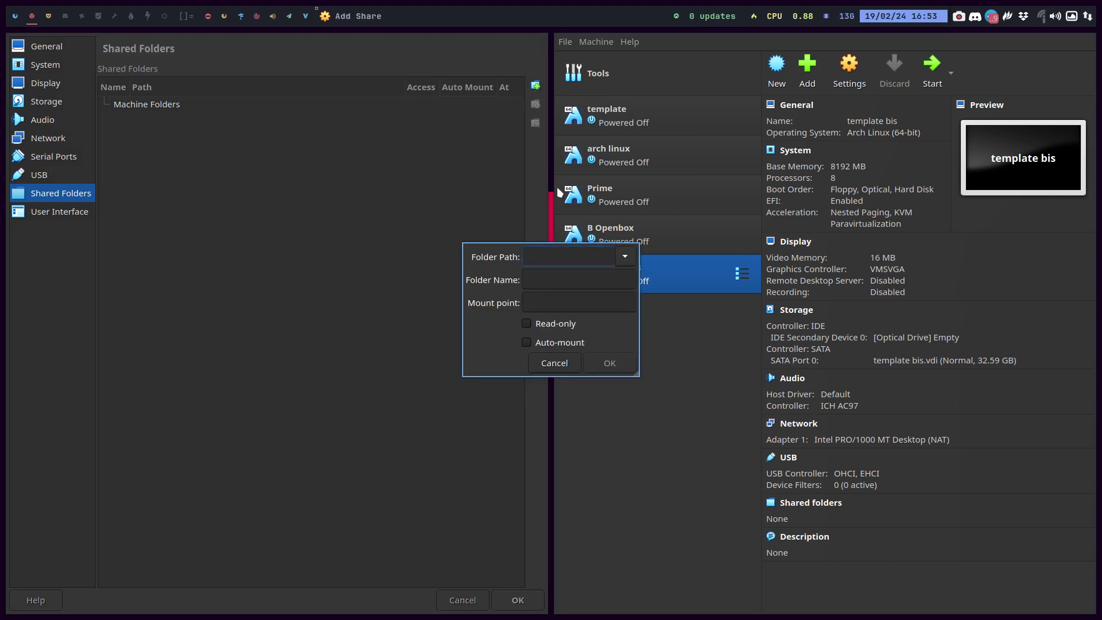
left_click(624, 260)
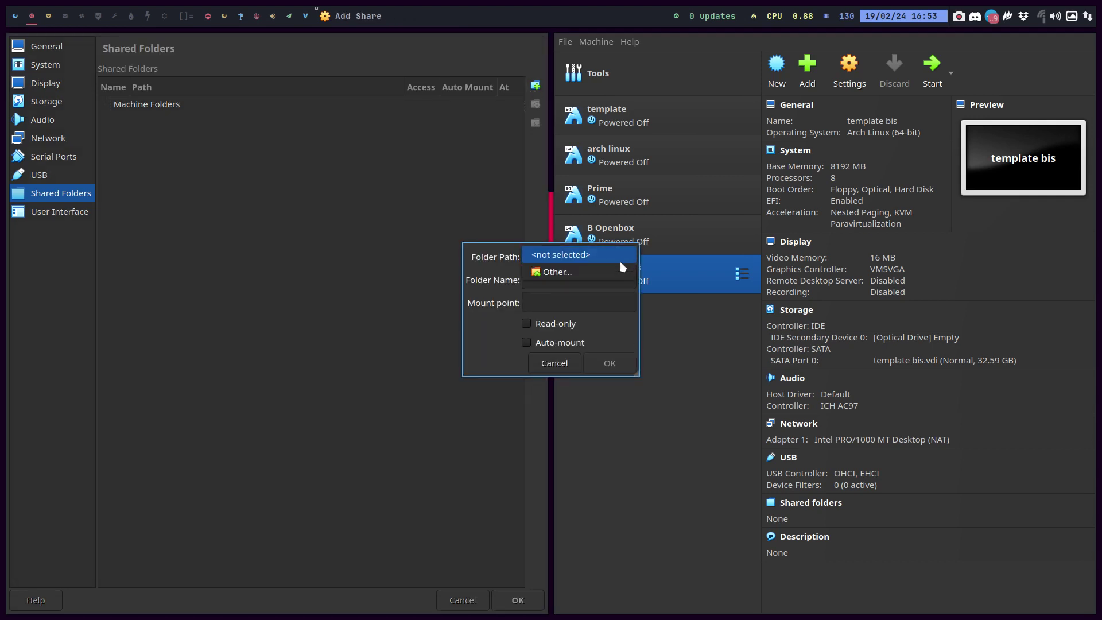
left_click(597, 273)
scroll(527, 259, "down", 4)
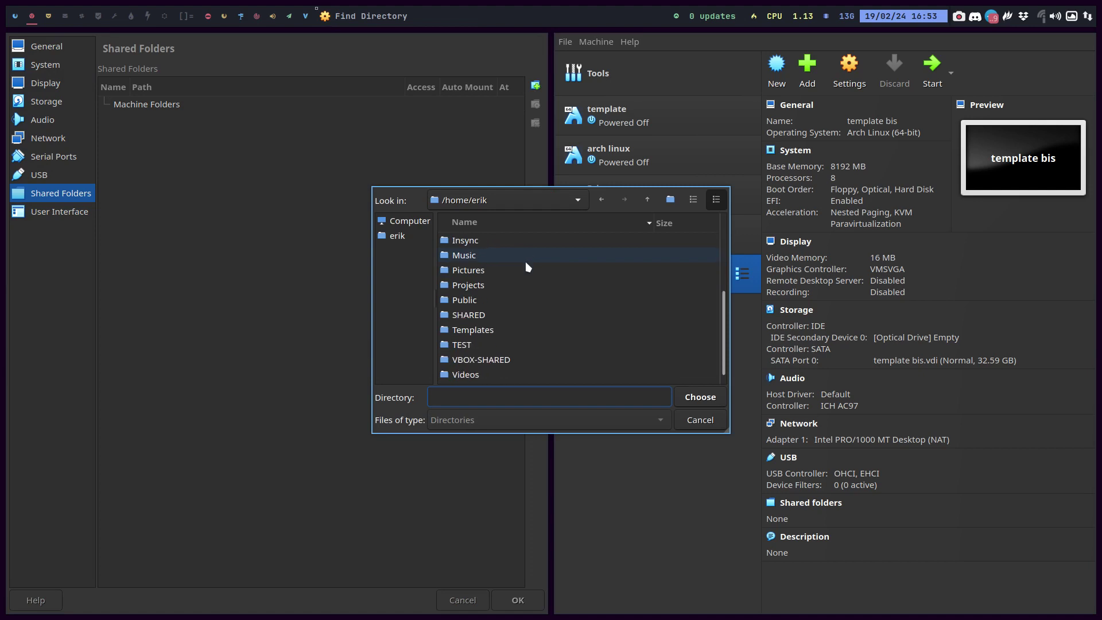
left_click(510, 344)
left_click(711, 401)
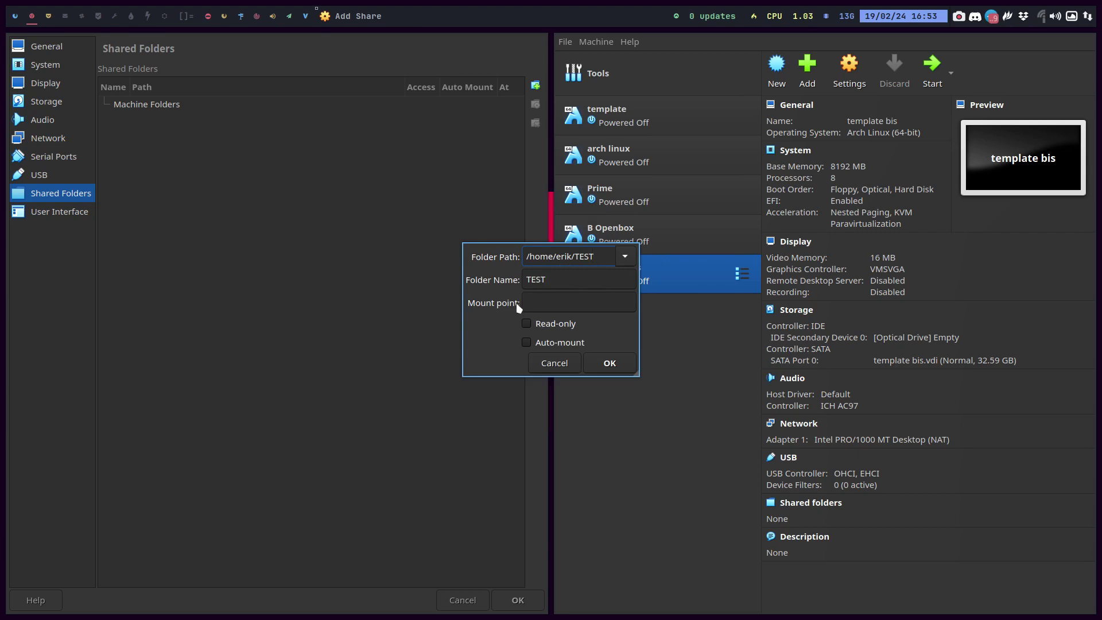
Leave the TEST share writable, enable auto-mount for it and add it to the machine folders.
left_click(526, 327)
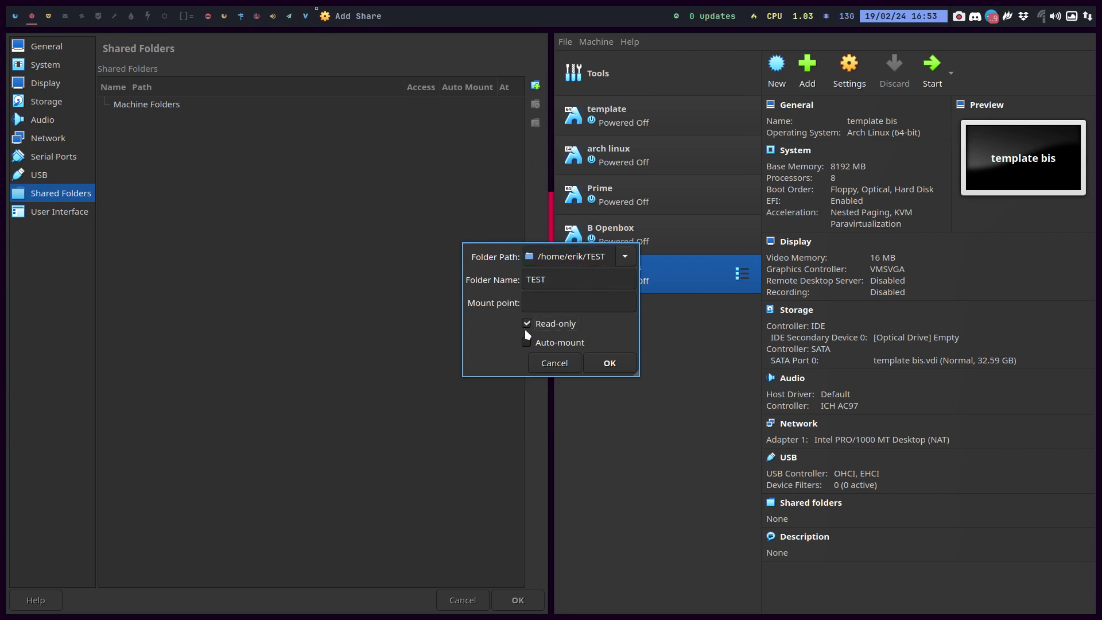
left_click(528, 325)
left_click(526, 345)
left_click(609, 365)
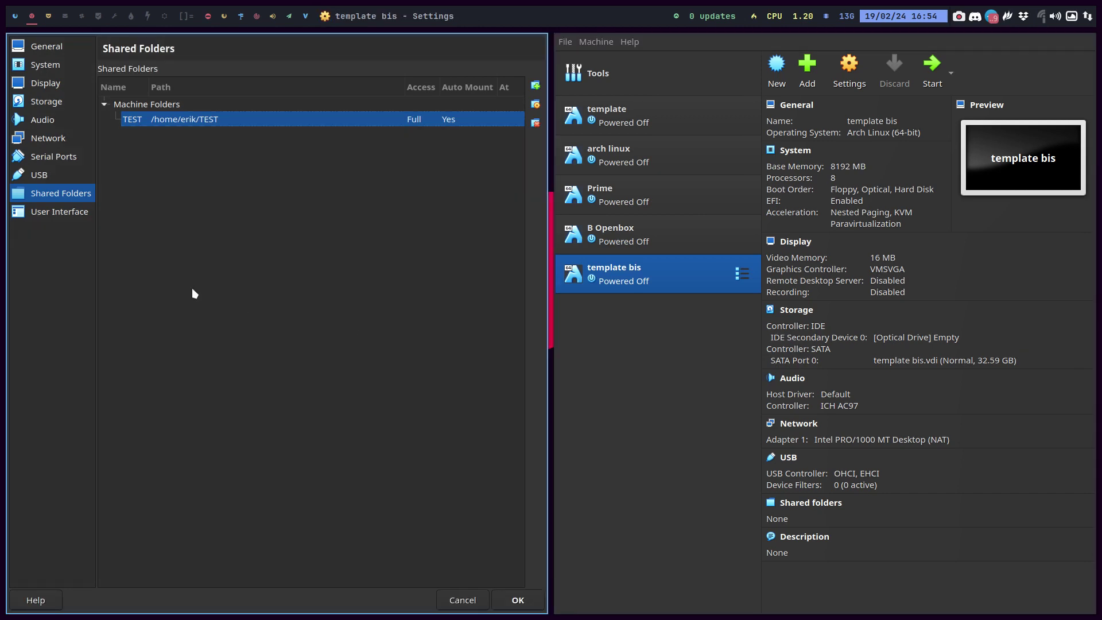
Turn off the mini toolbar in full-screen/seamless mode and save the template bis settings.
left_click(67, 215)
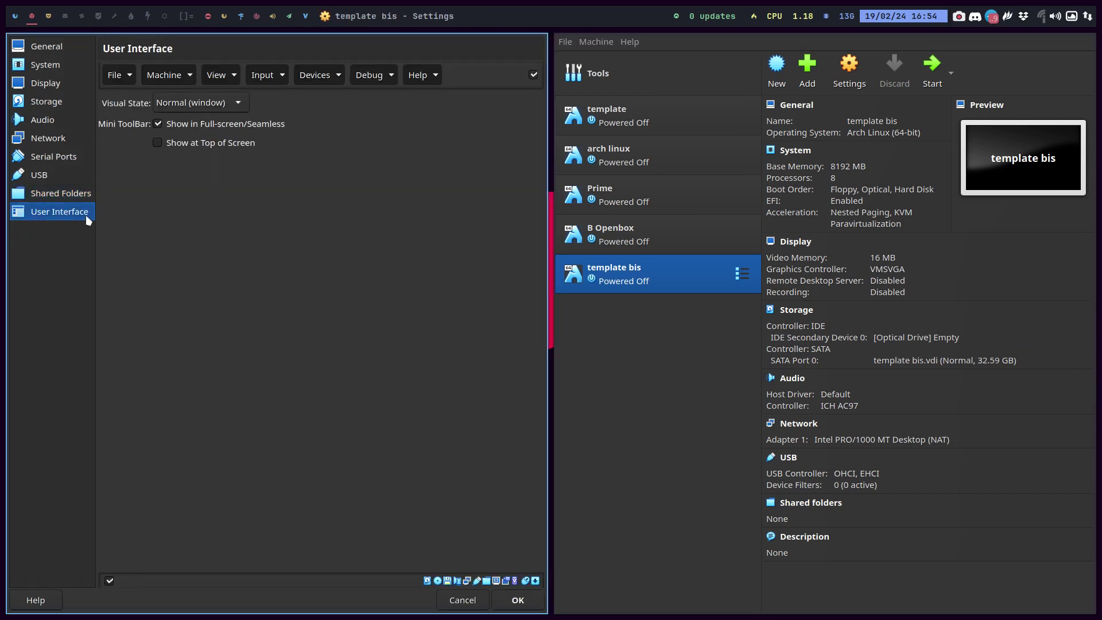
left_click(158, 124)
left_click(158, 125)
left_click(158, 125)
left_click(516, 601)
Check the User Interface settings of the existing template machine for comparison and close them without changes.
left_click(246, 127)
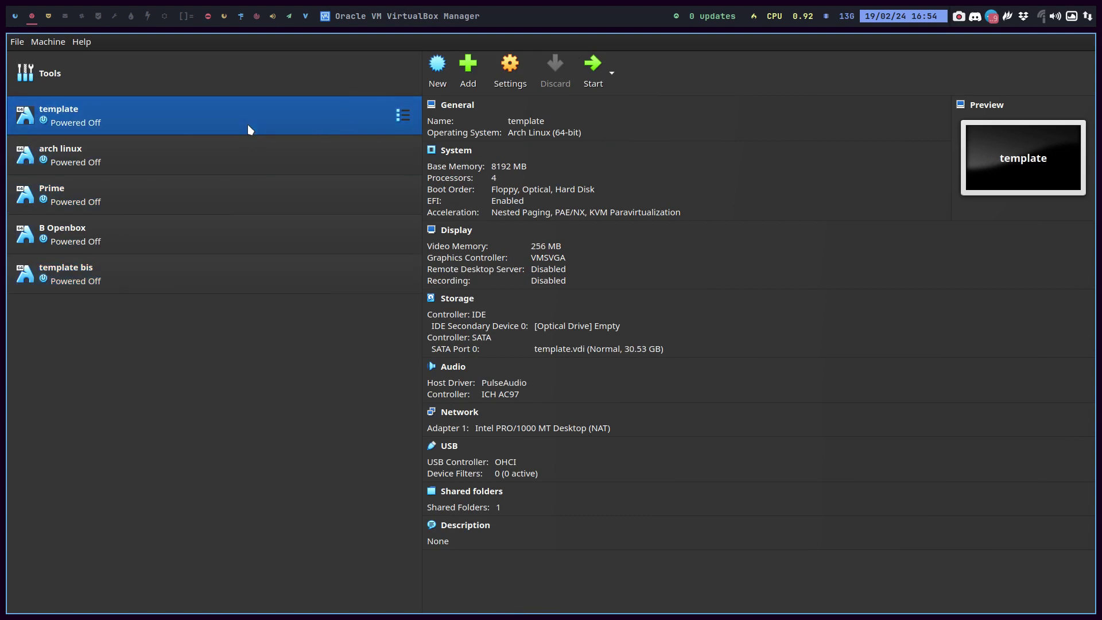
left_click(508, 72)
left_click(74, 212)
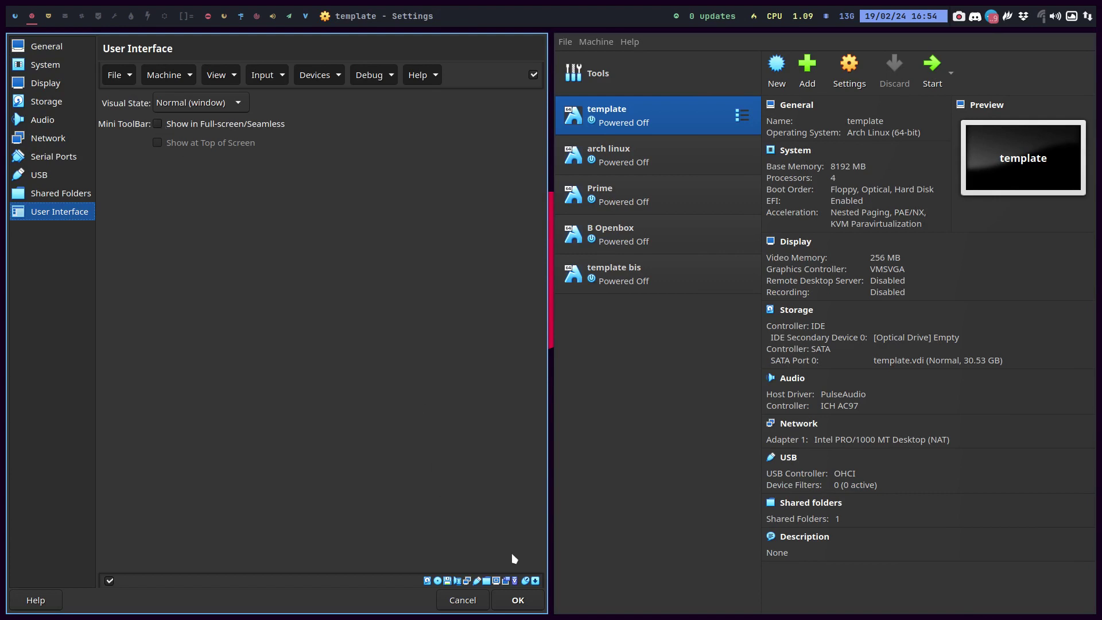
left_click(467, 600)
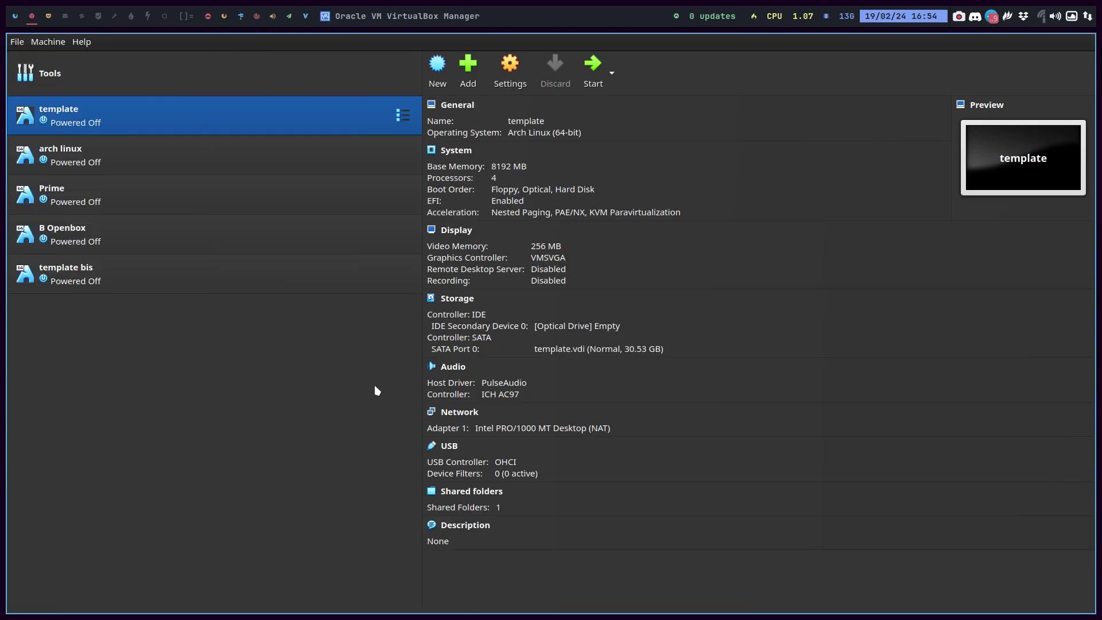
Switch to Thunar and look at the machine folders inside VirtualBox VMs and the actions available for that folder.
left_click(47, 19)
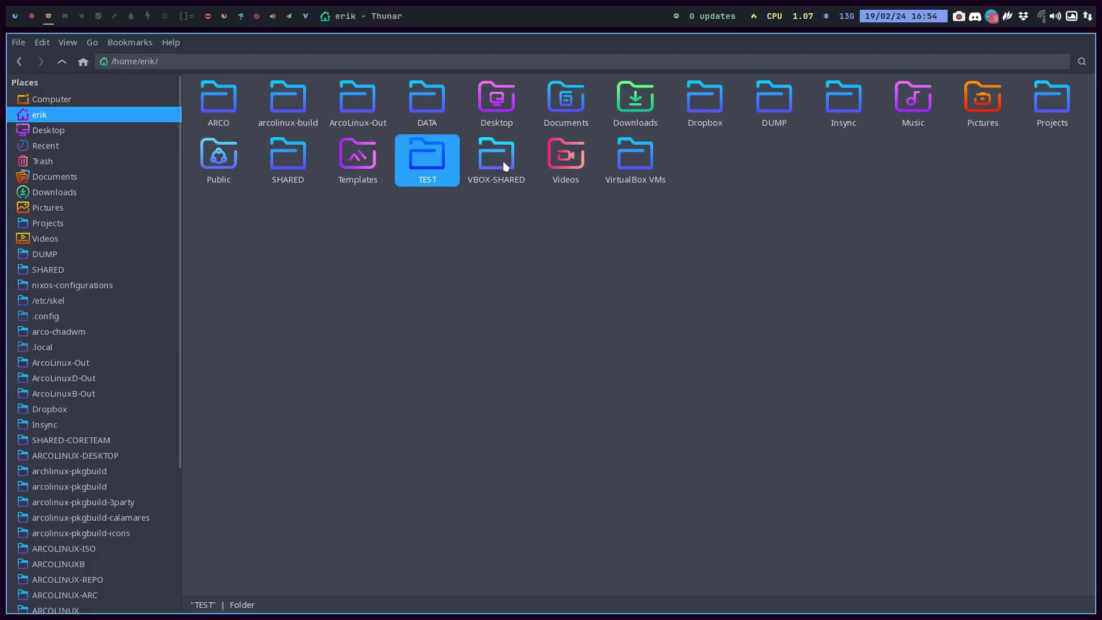
double_click(642, 150)
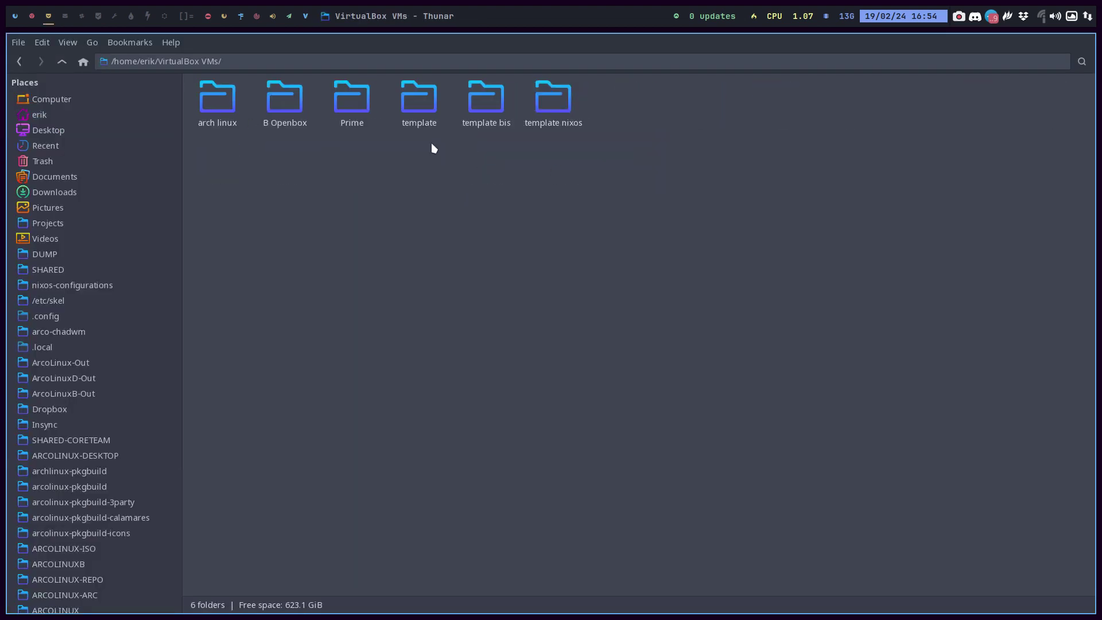
left_click(416, 105)
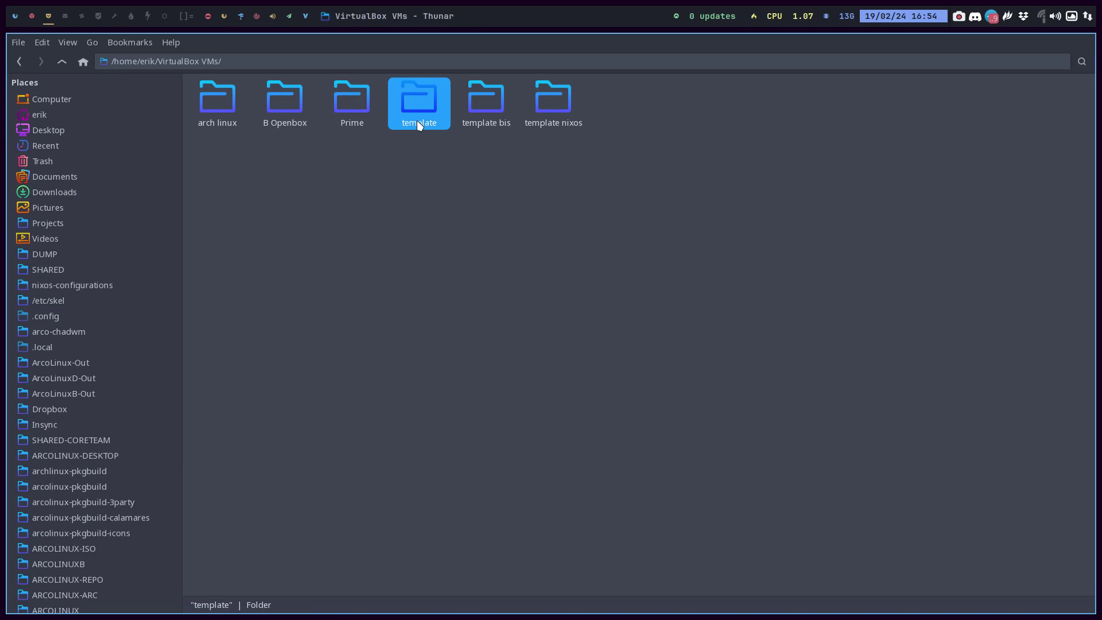
left_click(60, 65)
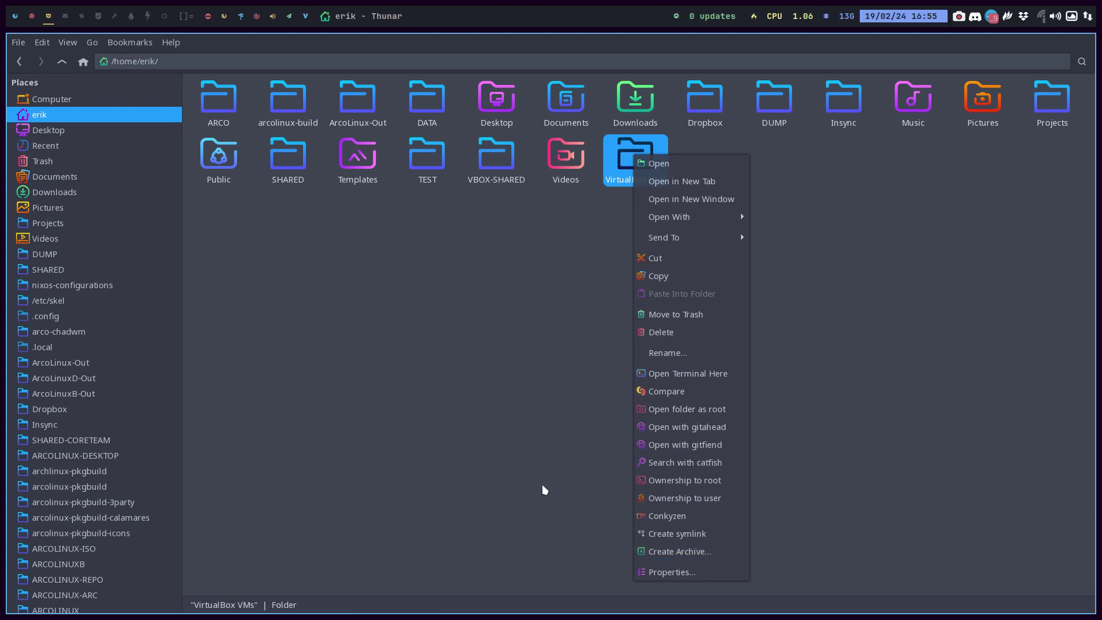
left_click(501, 468)
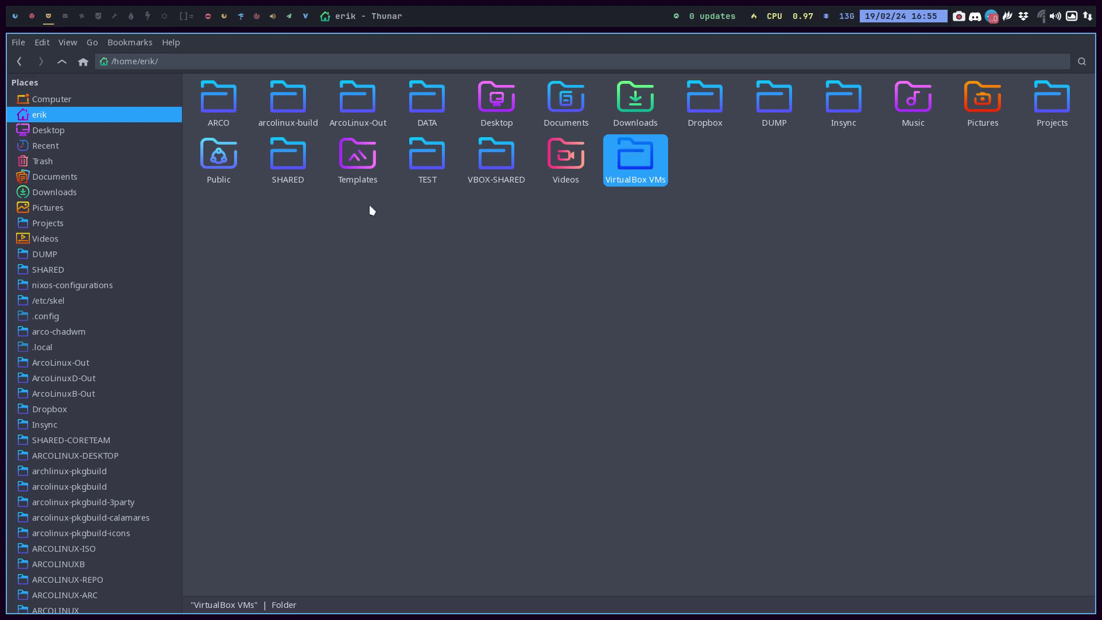
Return to VirtualBox and select the template bis machine to review its configuration summary.
left_click(32, 19)
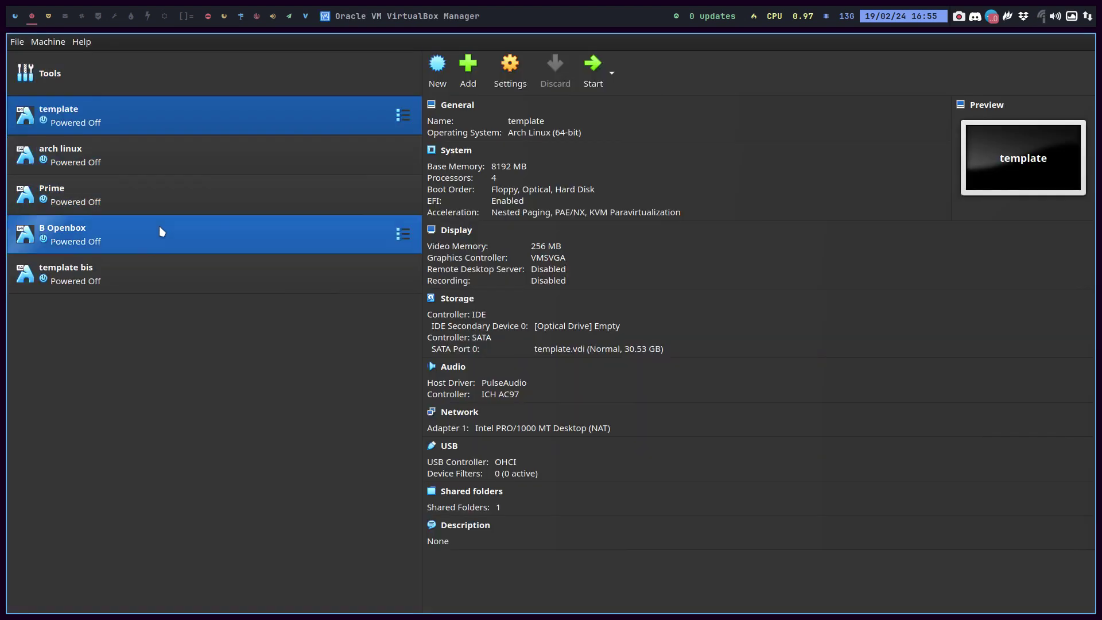
left_click(190, 268)
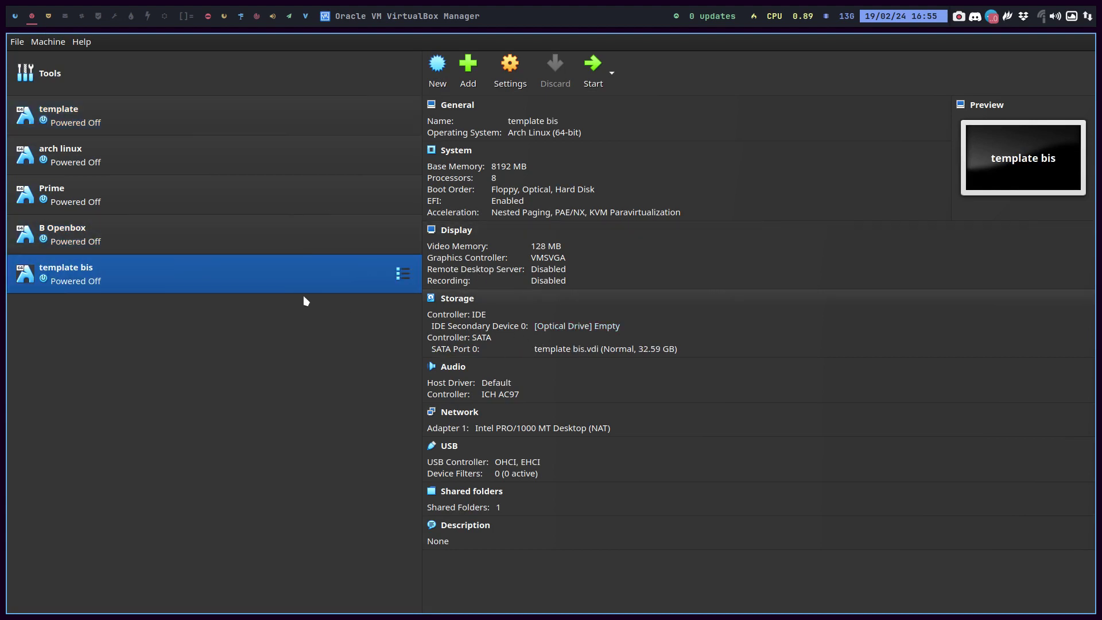
Clone the template bis machine as a new virtual machine named Mate, keeping the default clone options.
right_click(284, 278)
left_click(328, 303)
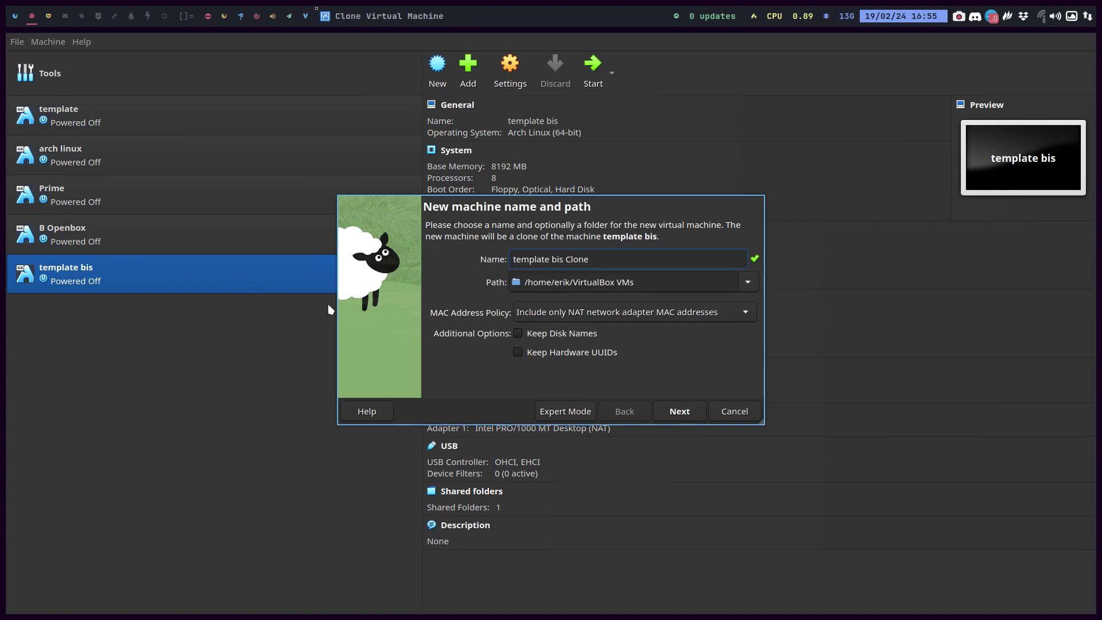
key("ctrl+a")
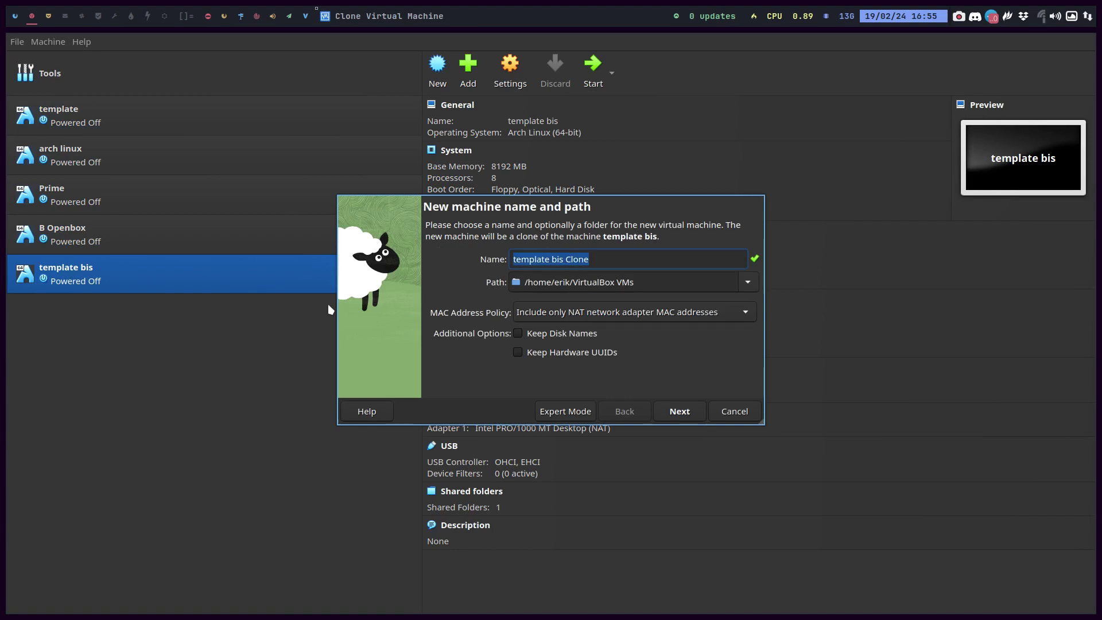
type("Mate")
key("Return")
key("Return")
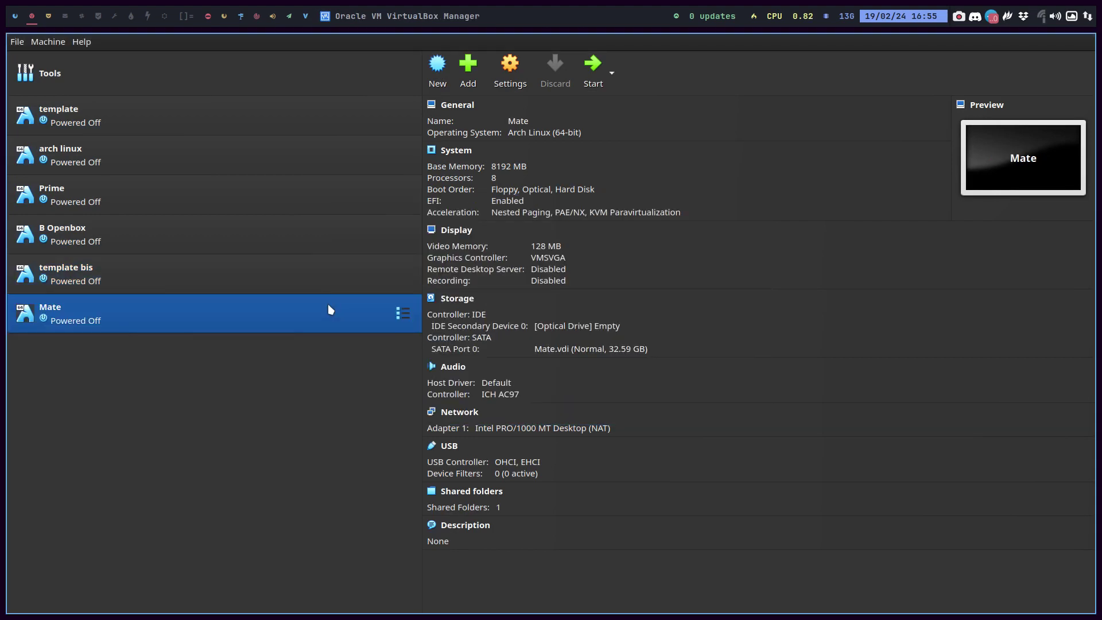
Attach the disk file arcolinuxb-mate-v24.03.01-x86_64.iso to the Mate machine's optical drive.
left_click(567, 329)
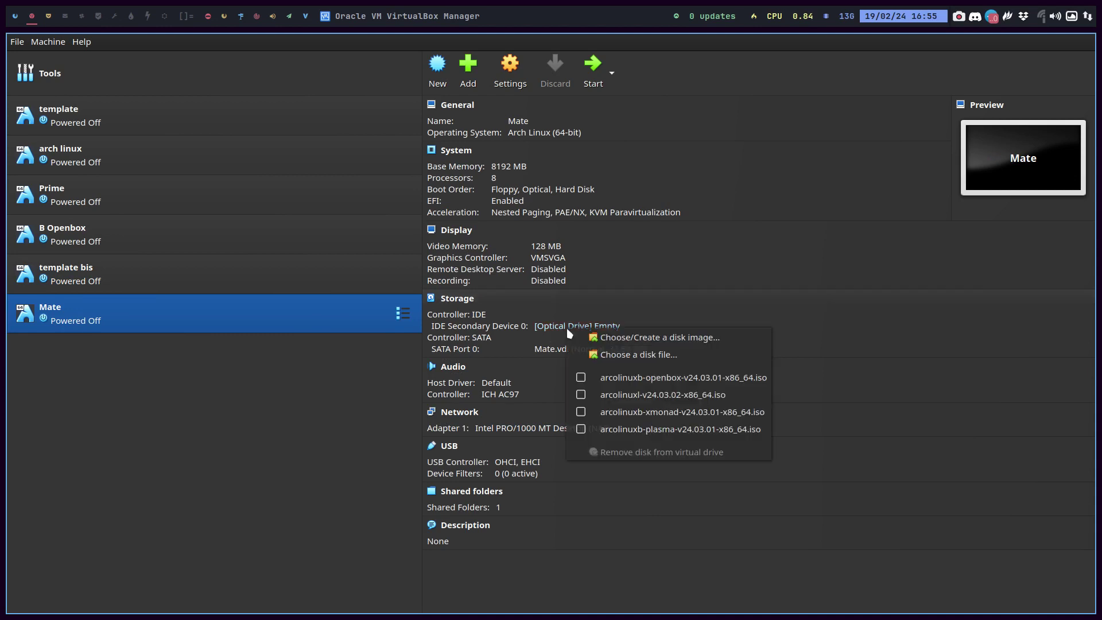
left_click(616, 351)
scroll(498, 304, "down", 4)
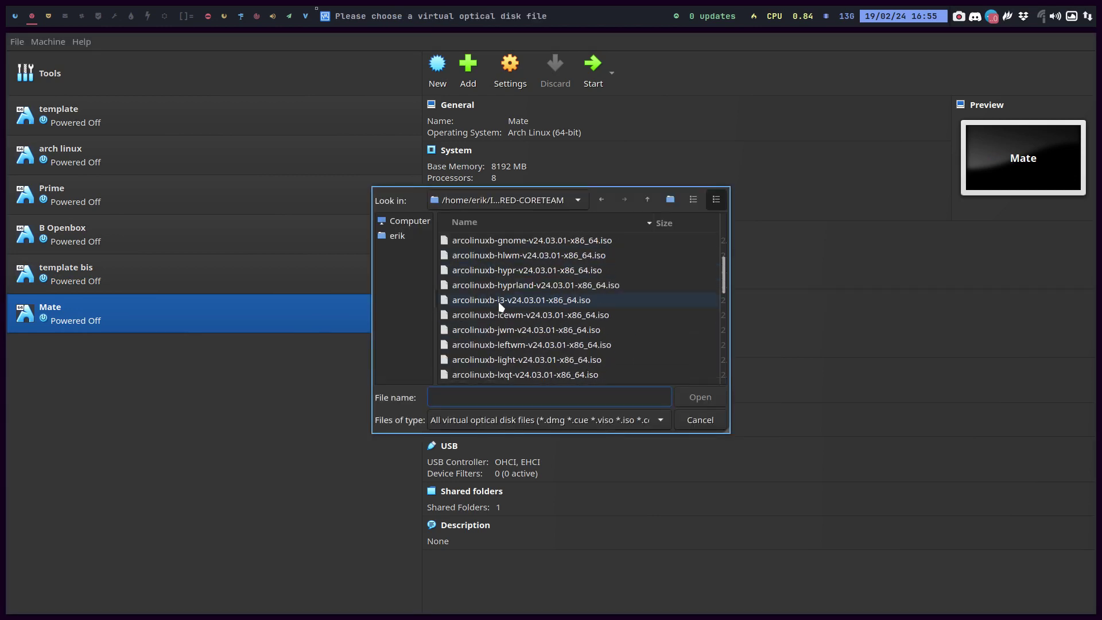
scroll(499, 306, "down", 4)
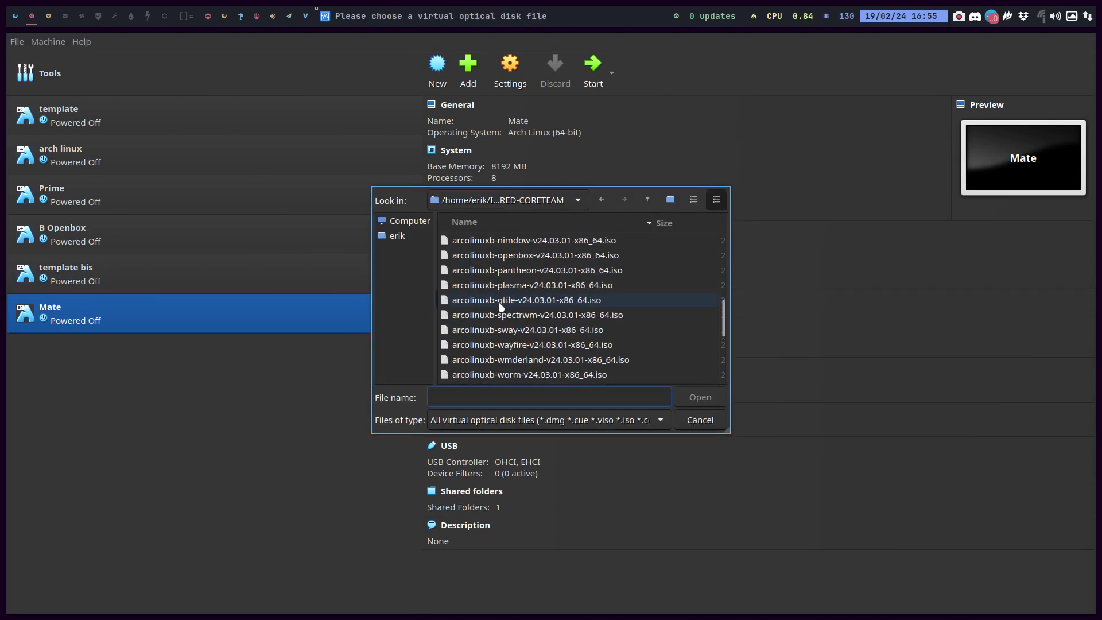
scroll(528, 266, "up", 1)
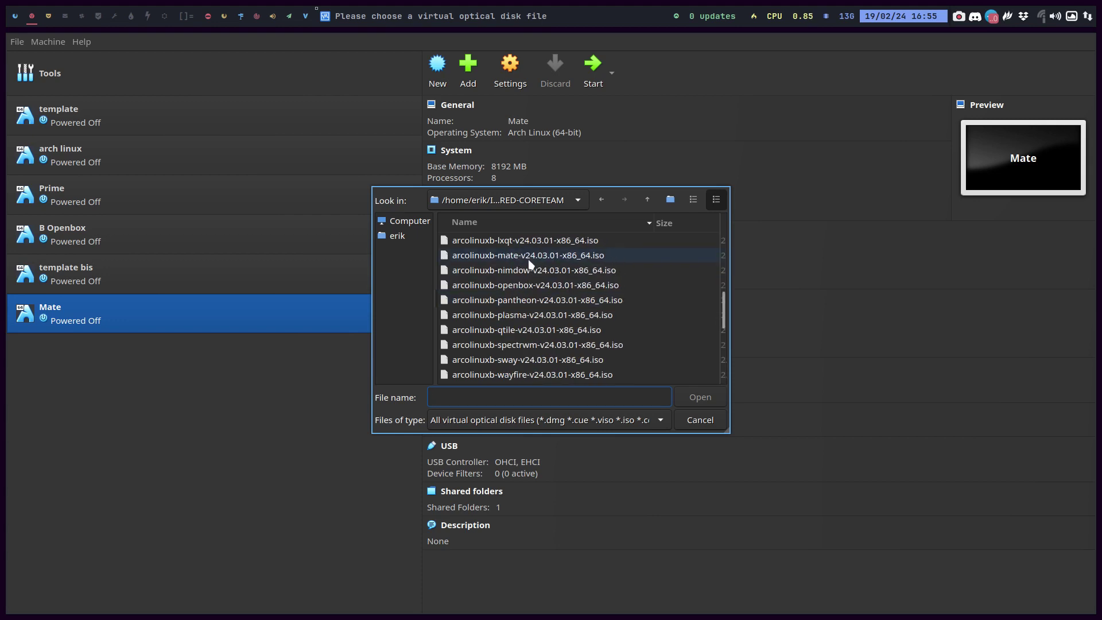
left_click(528, 258)
left_click(694, 400)
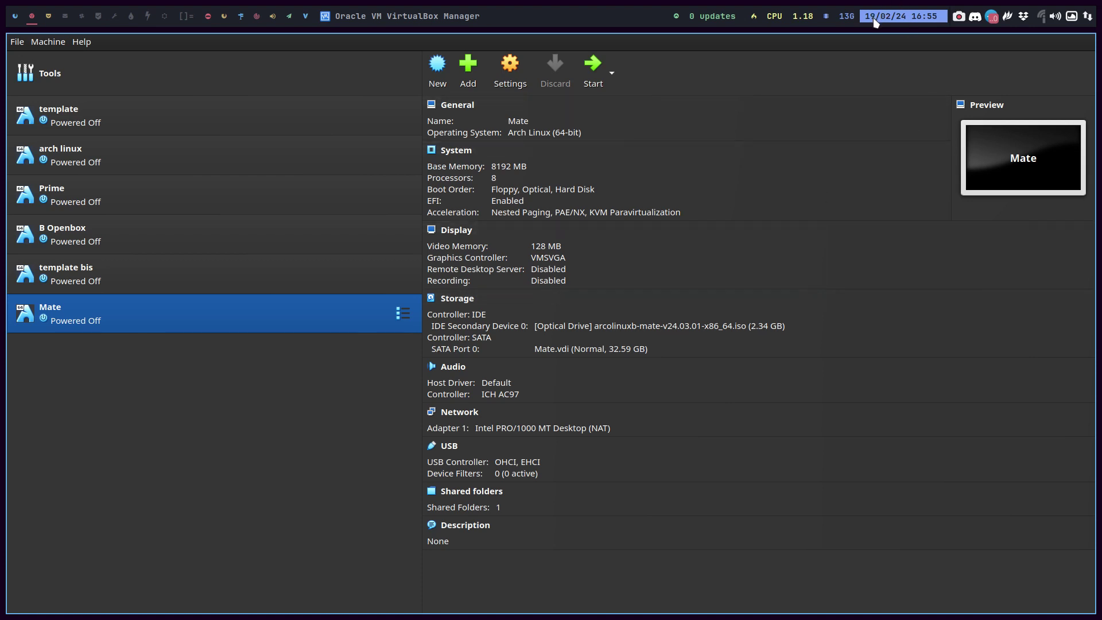
left_click(902, 22)
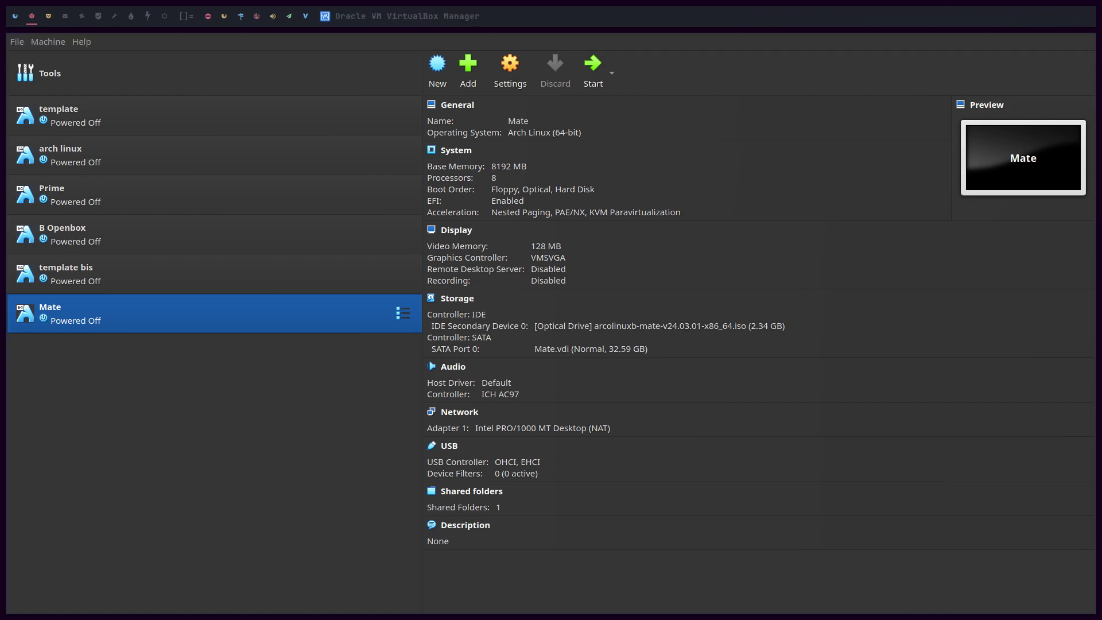